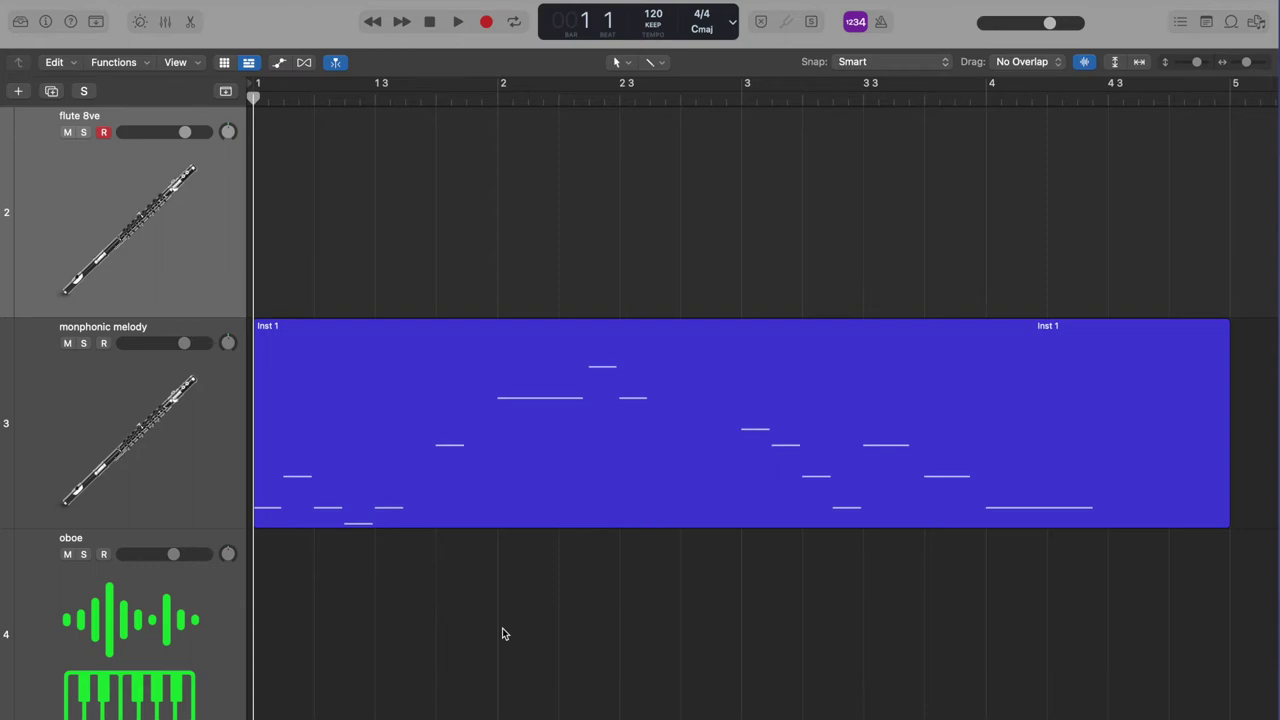
Play the monphonic melody from bar 1 and stop playback around bar 4
left_click(458, 22)
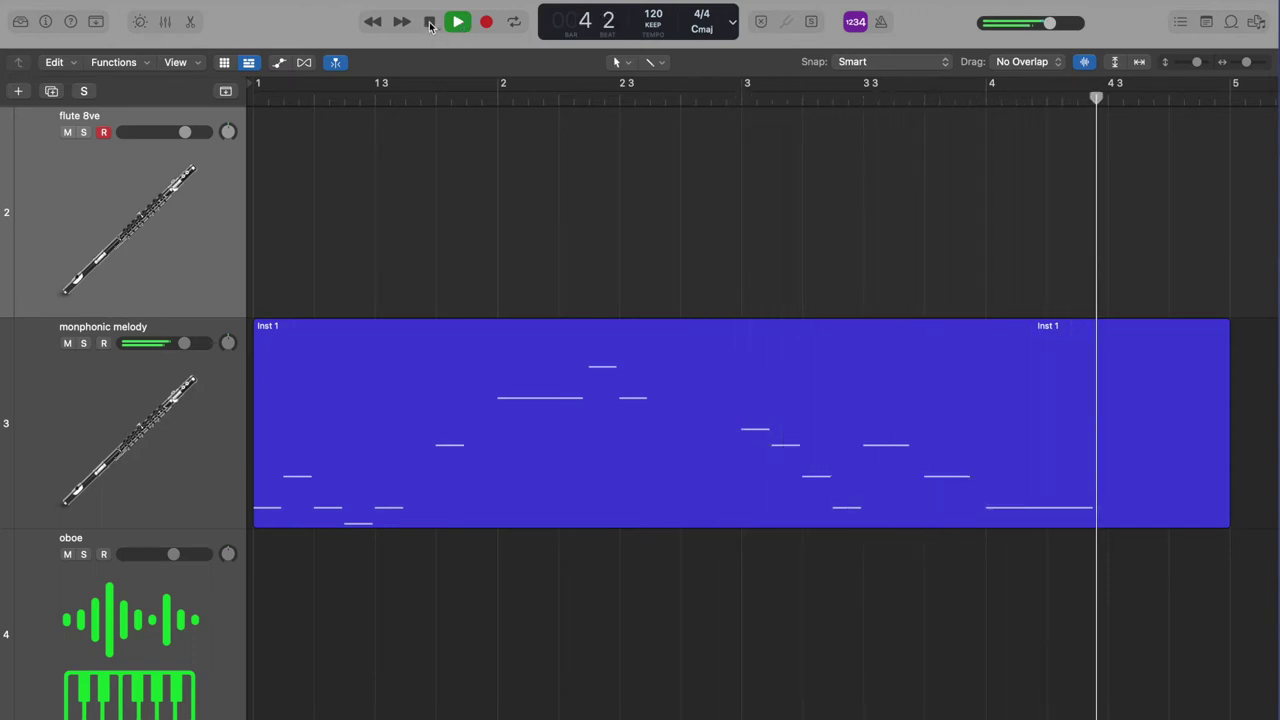
left_click(430, 22)
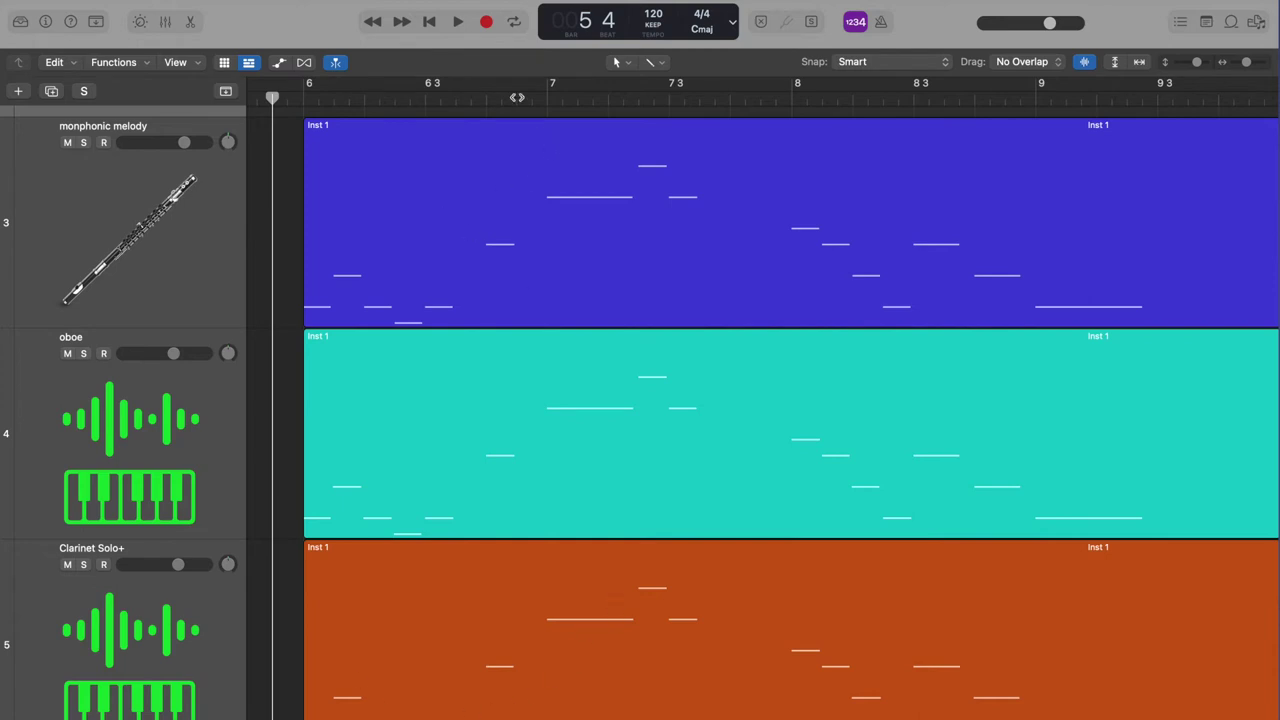
Play from bar 5 to hear melody, oboe and Clarinet Solo+ in unison
left_click(460, 23)
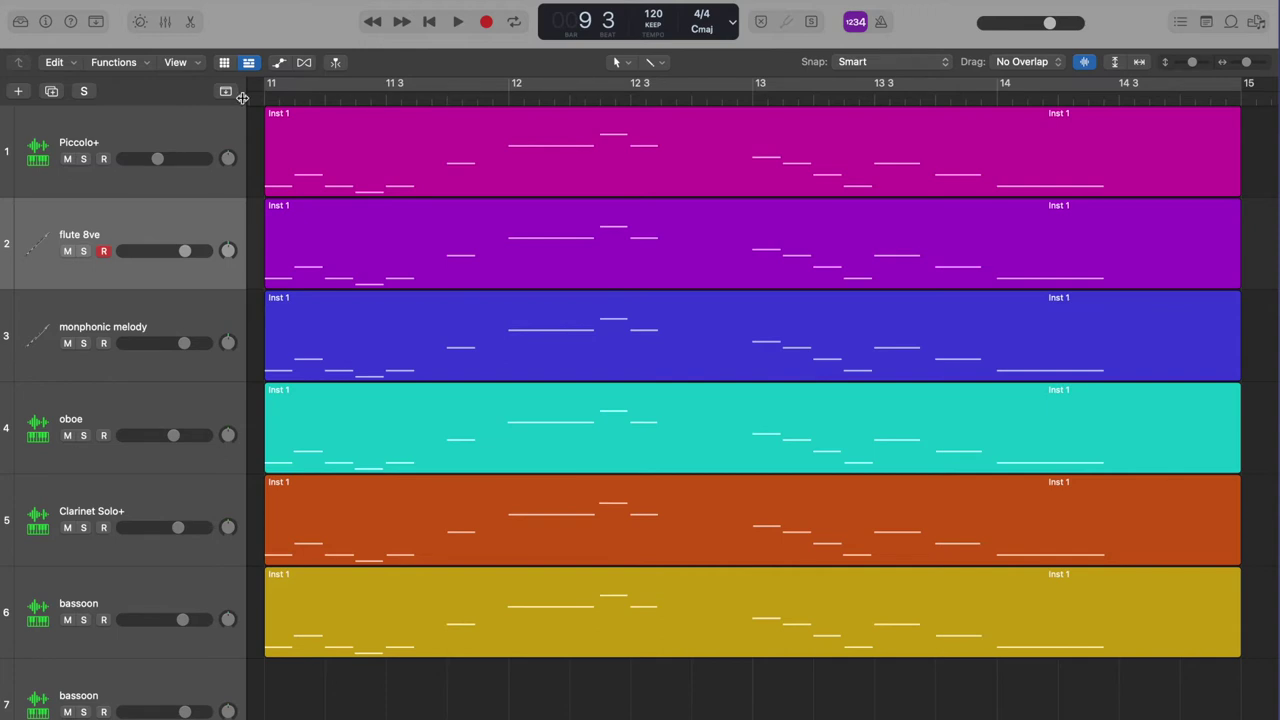
Nudge the track header divider wider and play all six woodwind tracks from bar 11
left_click_drag(249, 97, 253, 97)
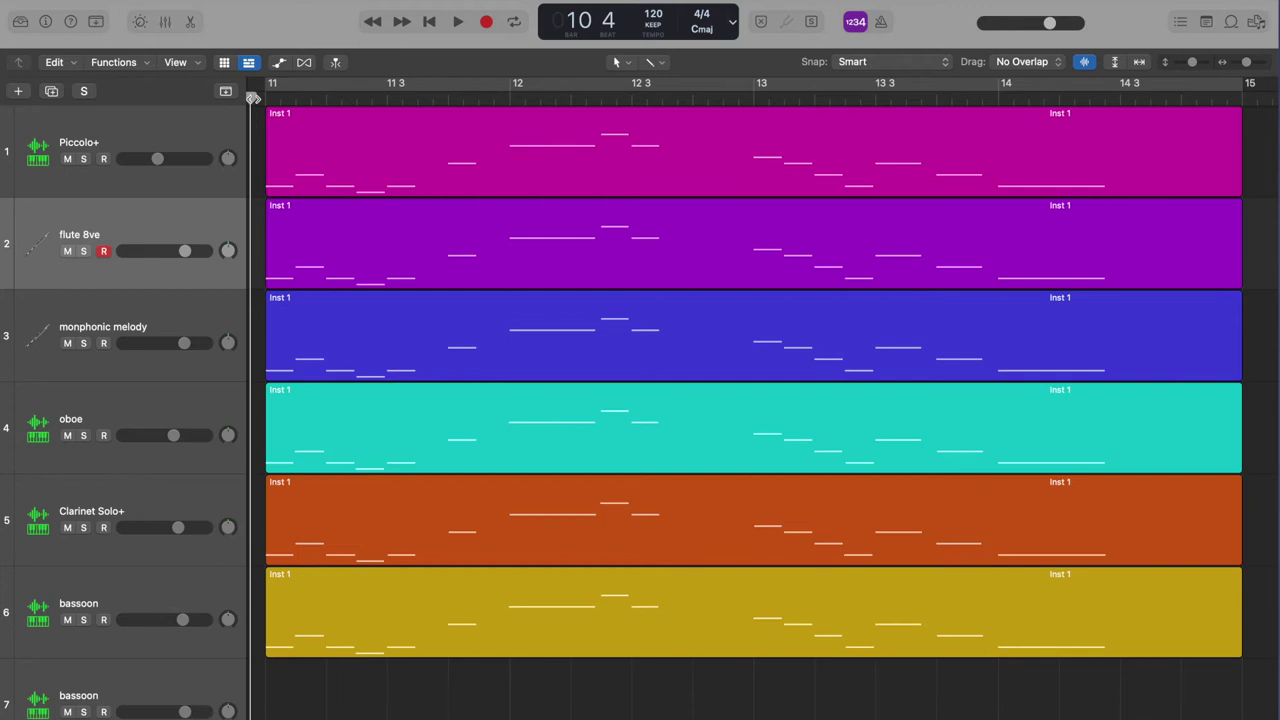
left_click(456, 22)
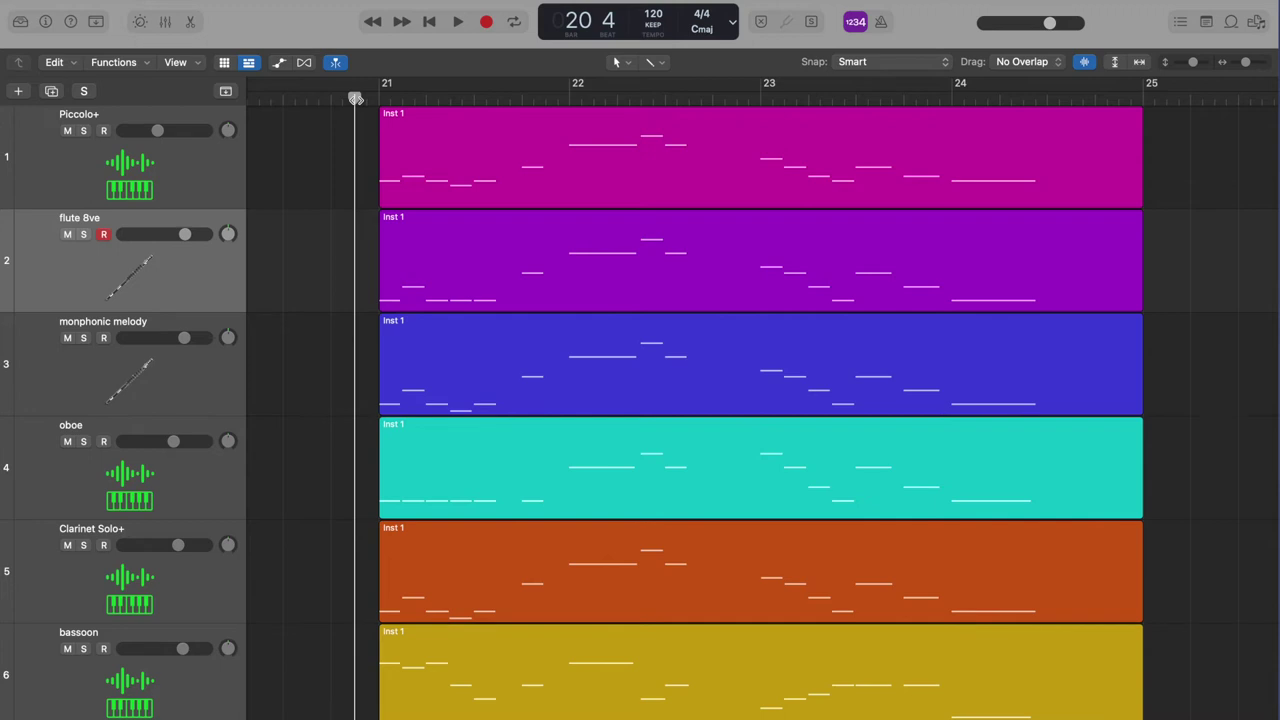
Play from bar 20 beat 4 to hear the independently moving woodwind parts
left_click(457, 22)
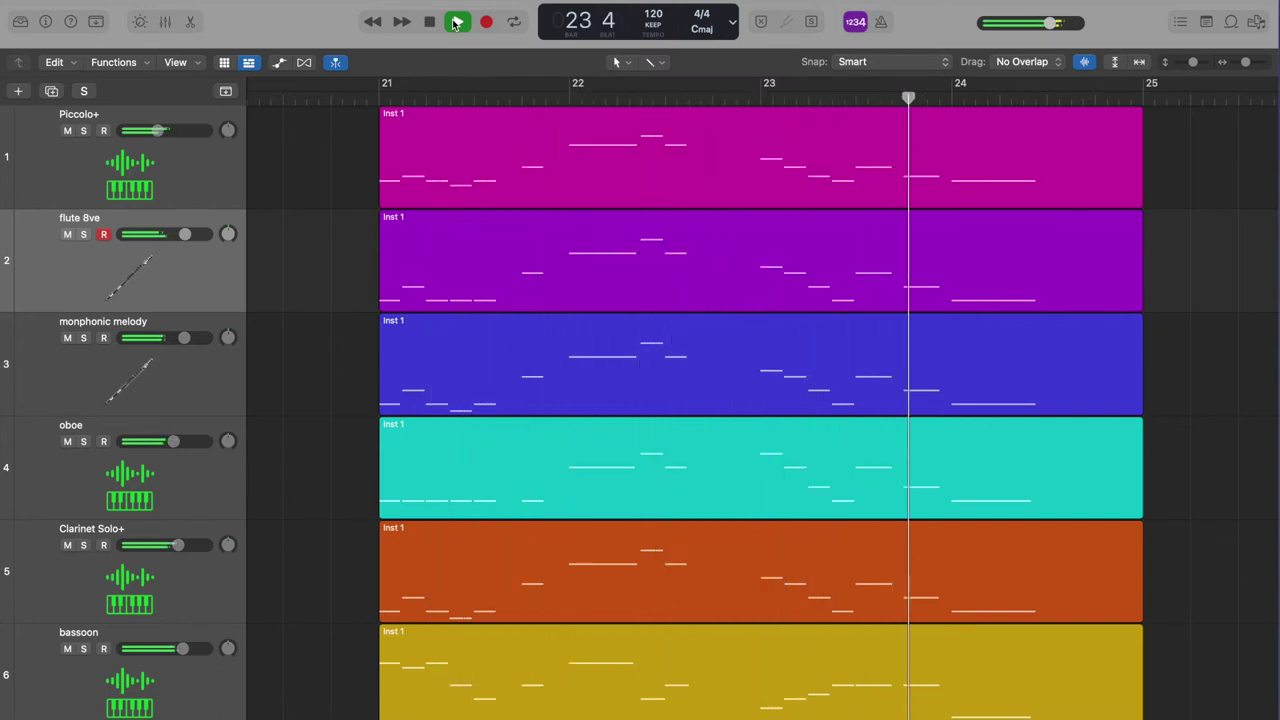
Solo the monphonic melody track and play it on its own
key("space")
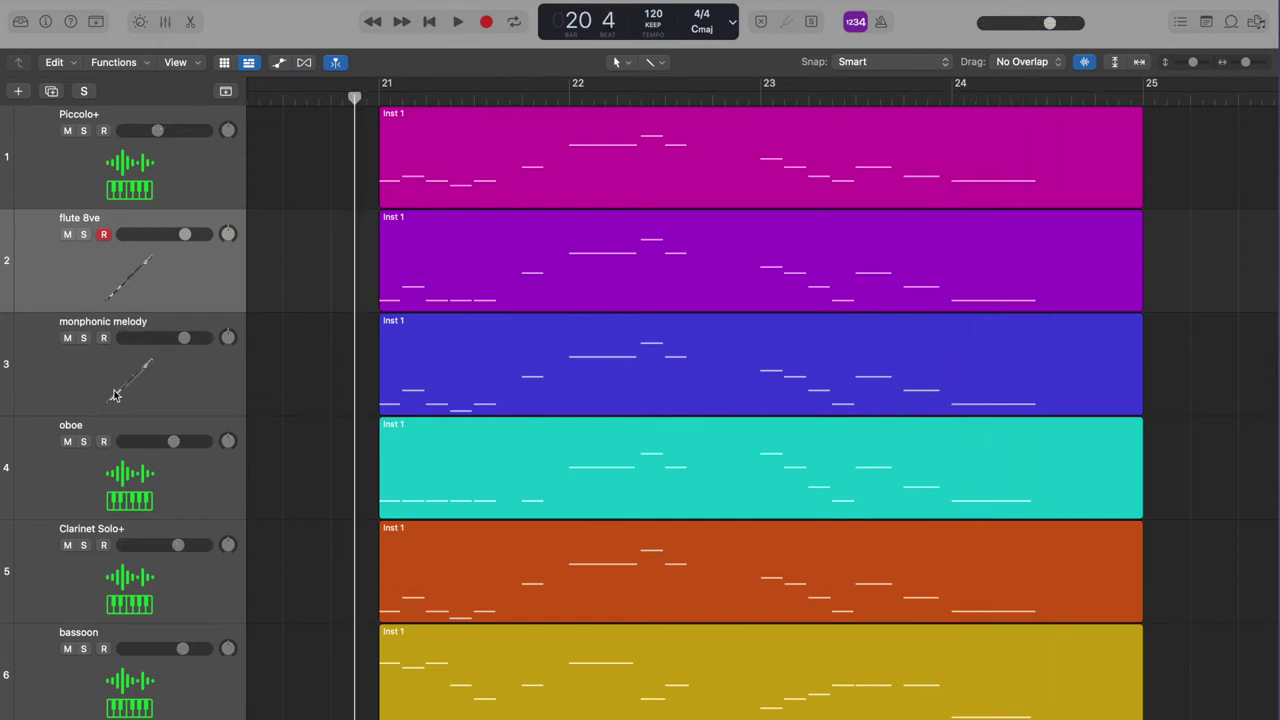
left_click(84, 338)
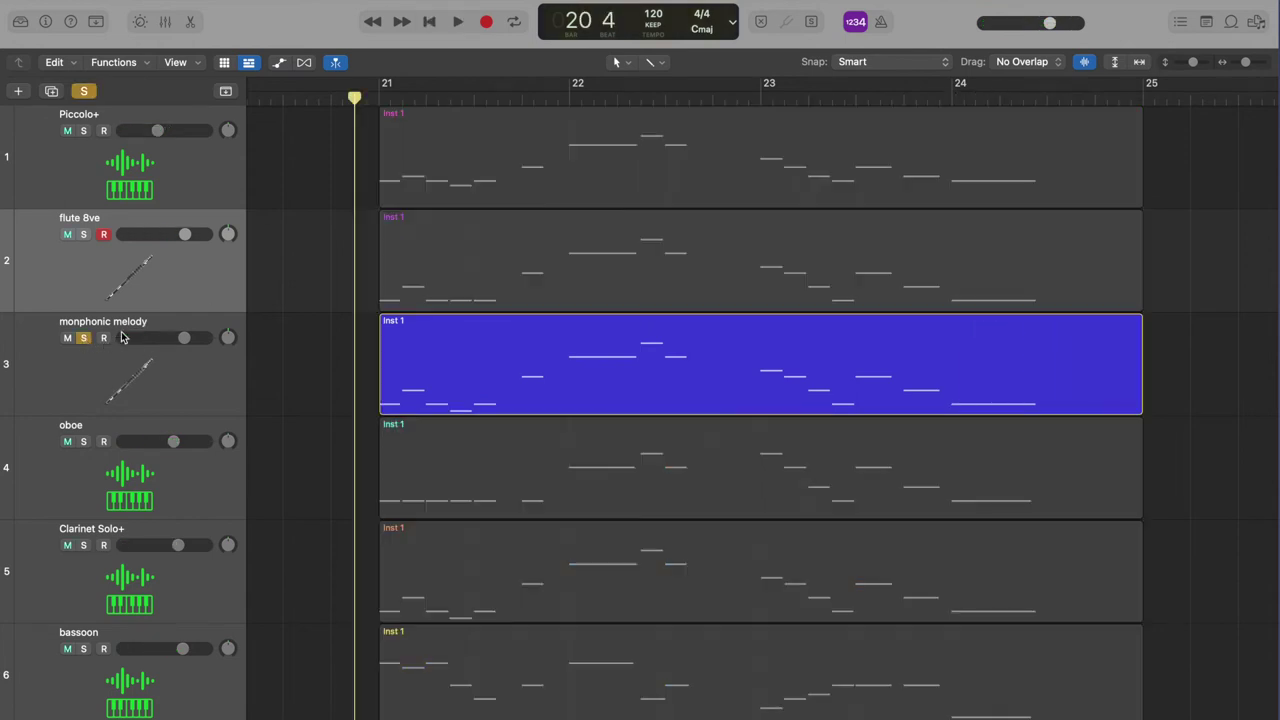
key("space")
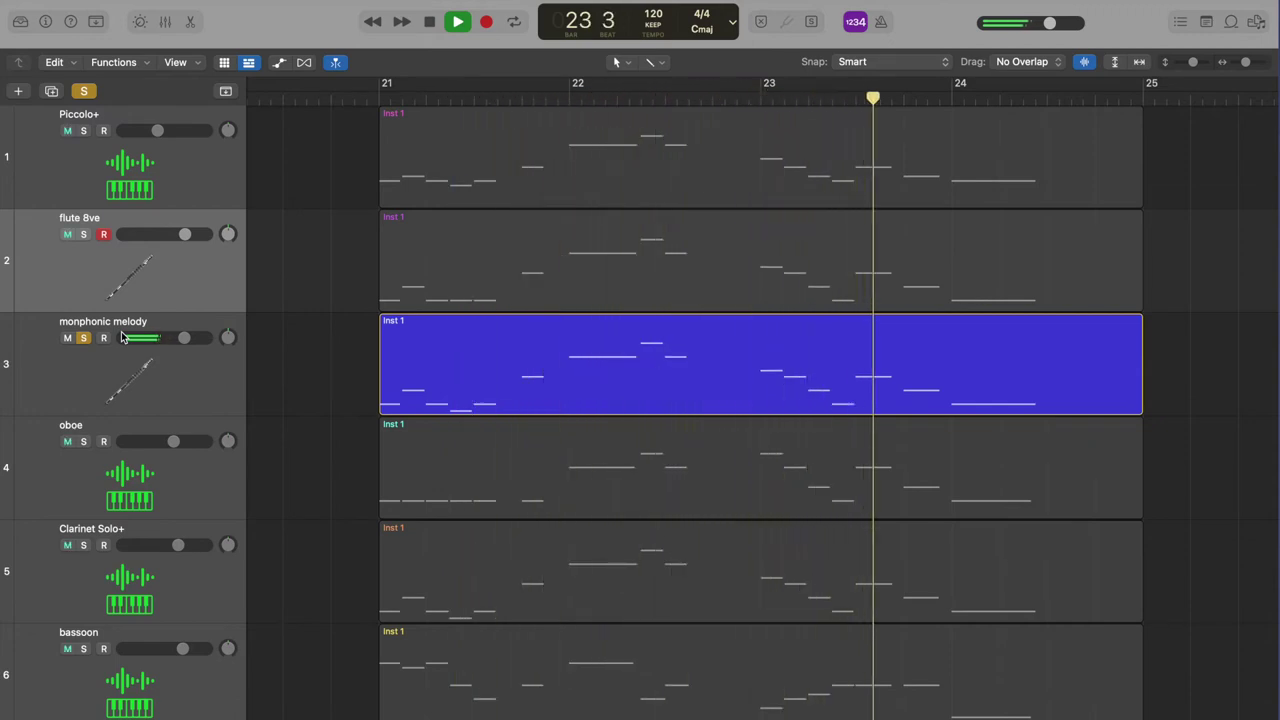
key("space")
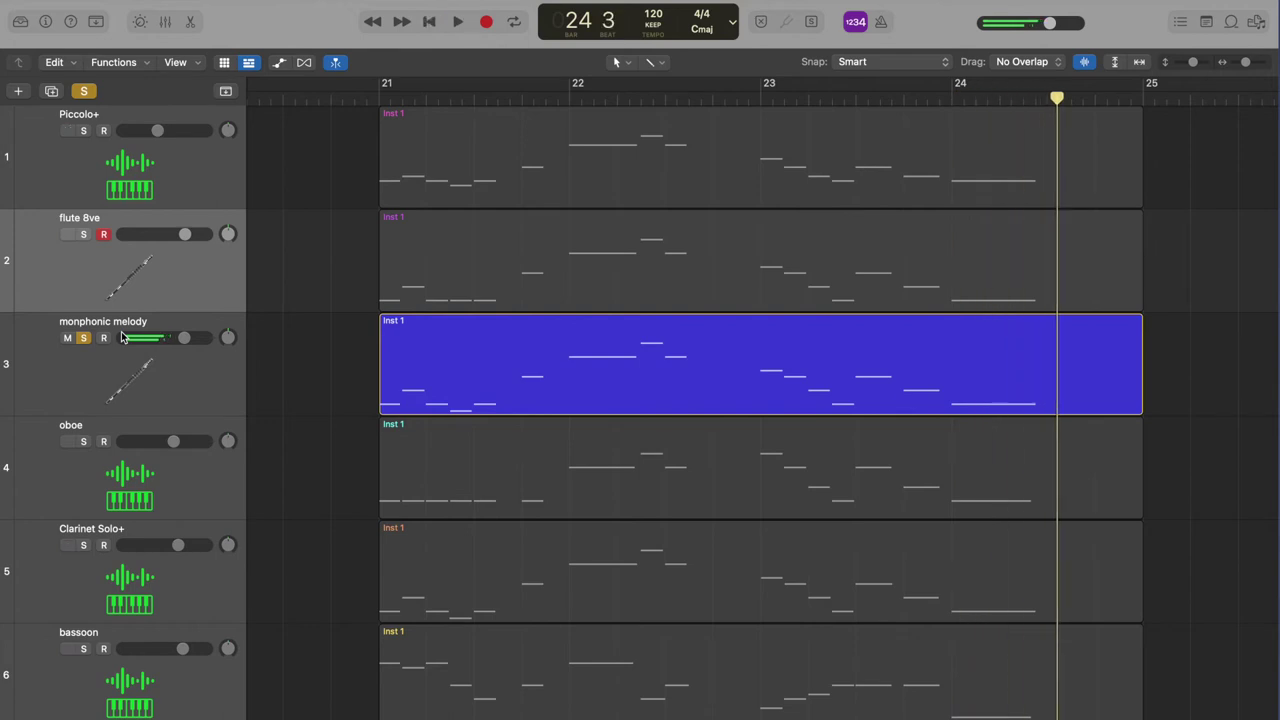
Move the solo from monphonic melody to flute 8ve and play flute 8ve alone
left_click(84, 235)
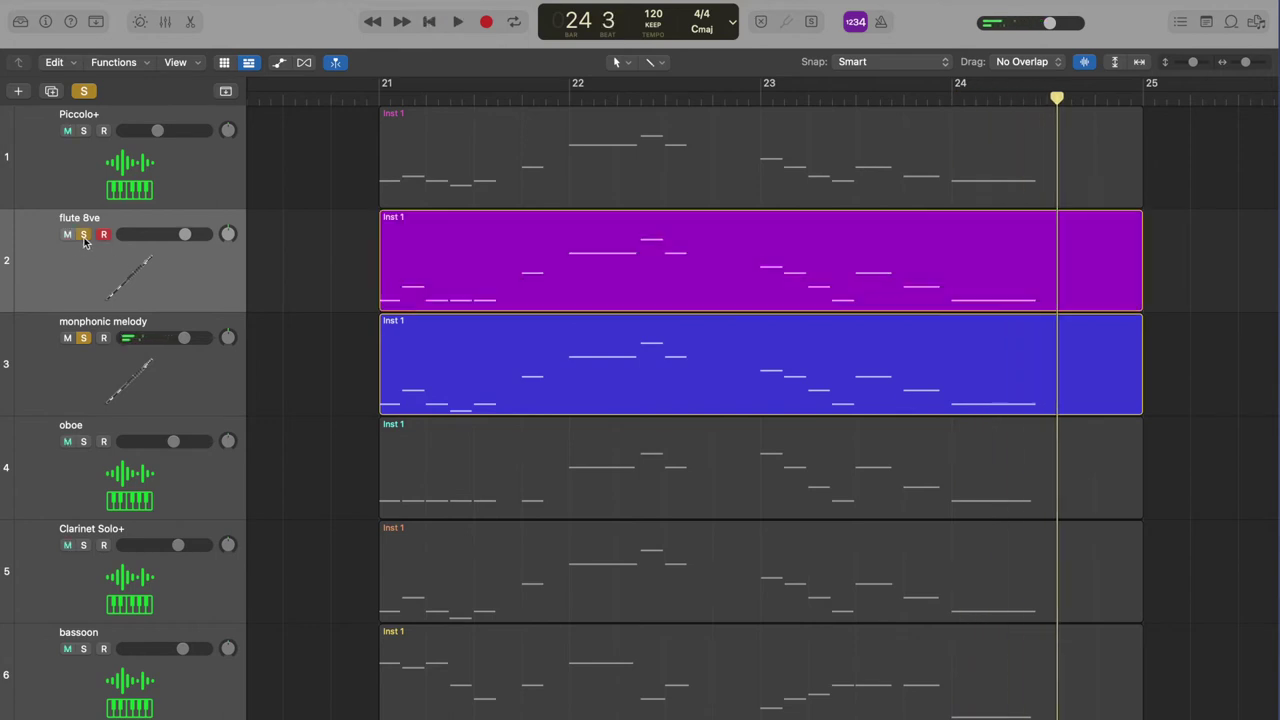
left_click(84, 338)
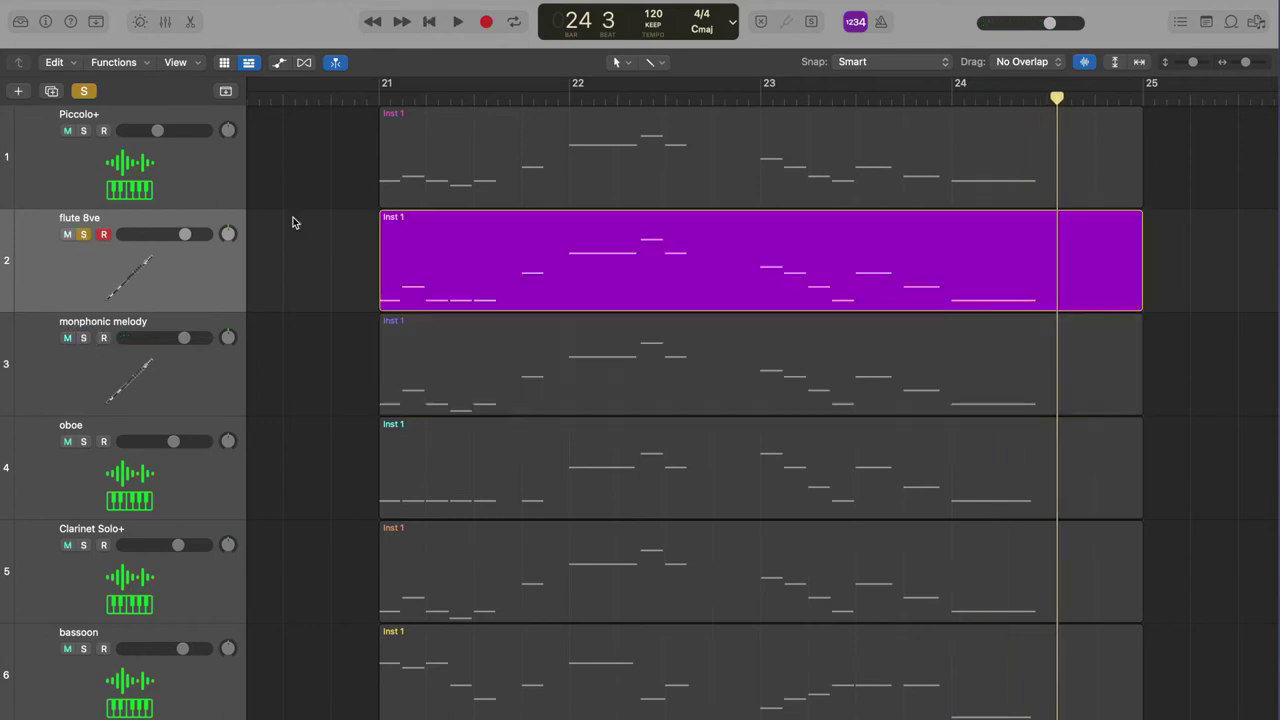
key("shift+space")
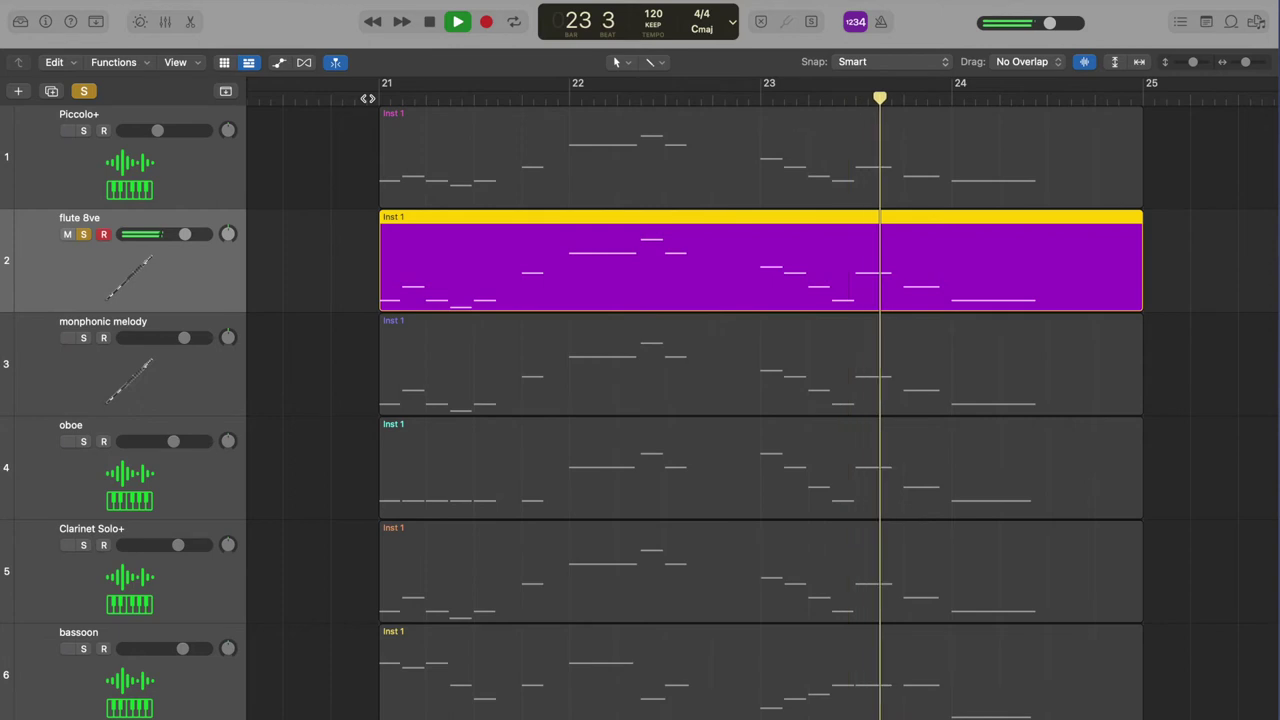
key("space")
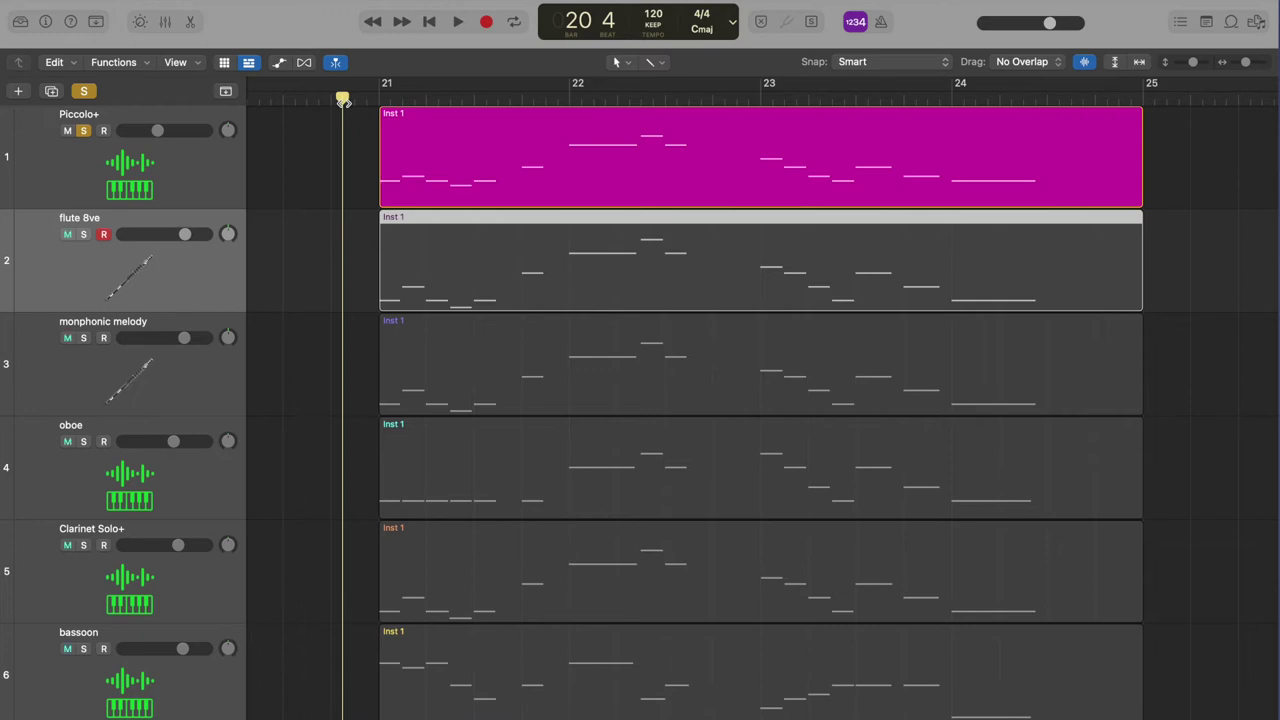
Solo Piccolo+ and flute 8ve together and play their octave duet
left_click(84, 235)
key("space")
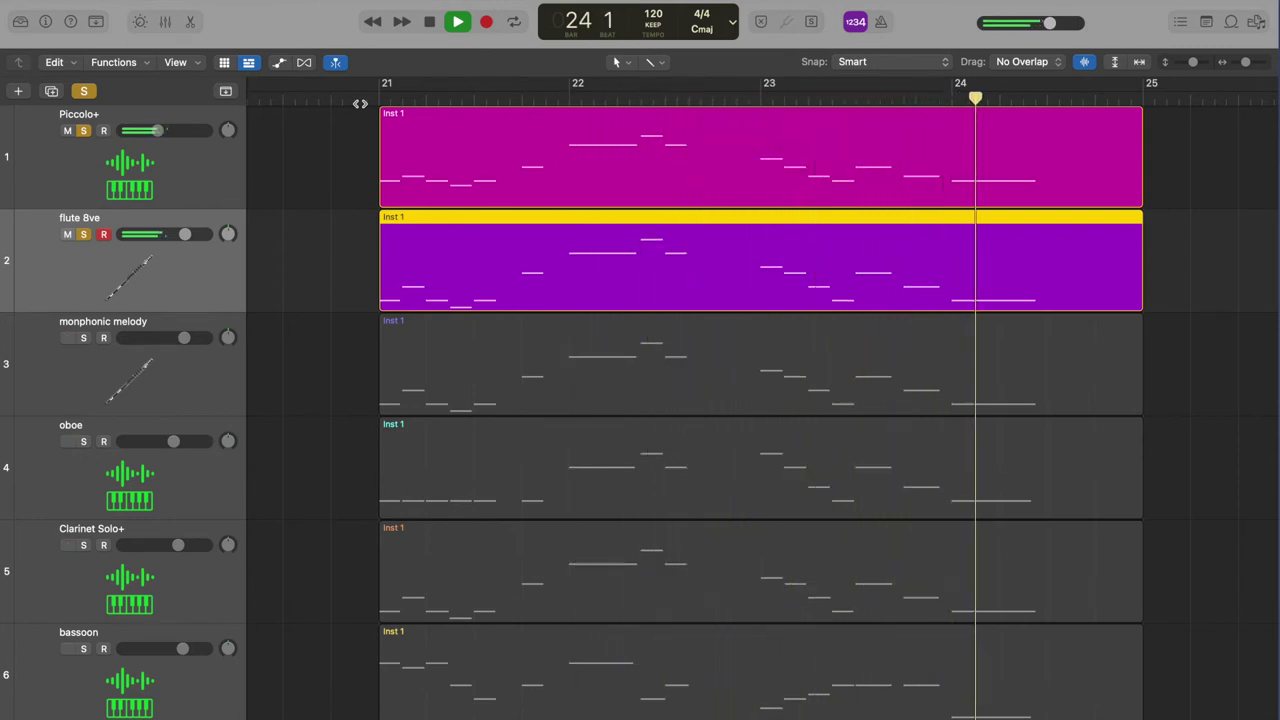
key("space")
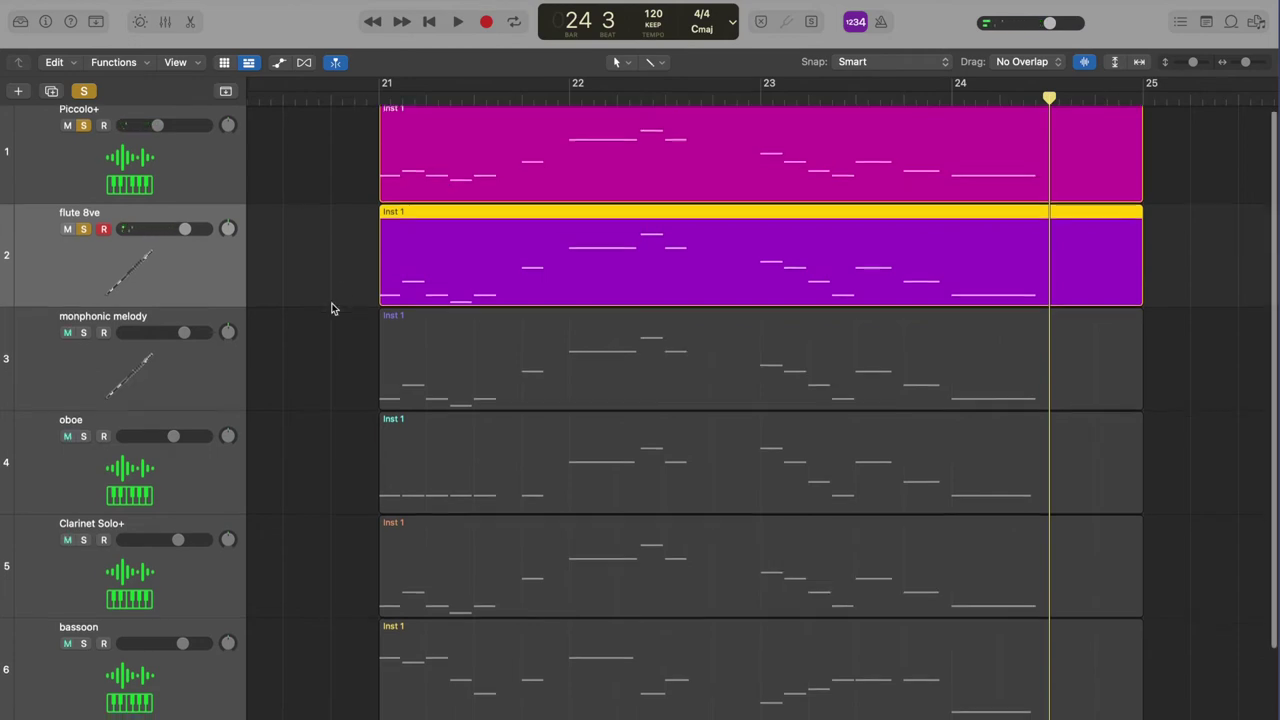
scroll(263, 408, "down", 2)
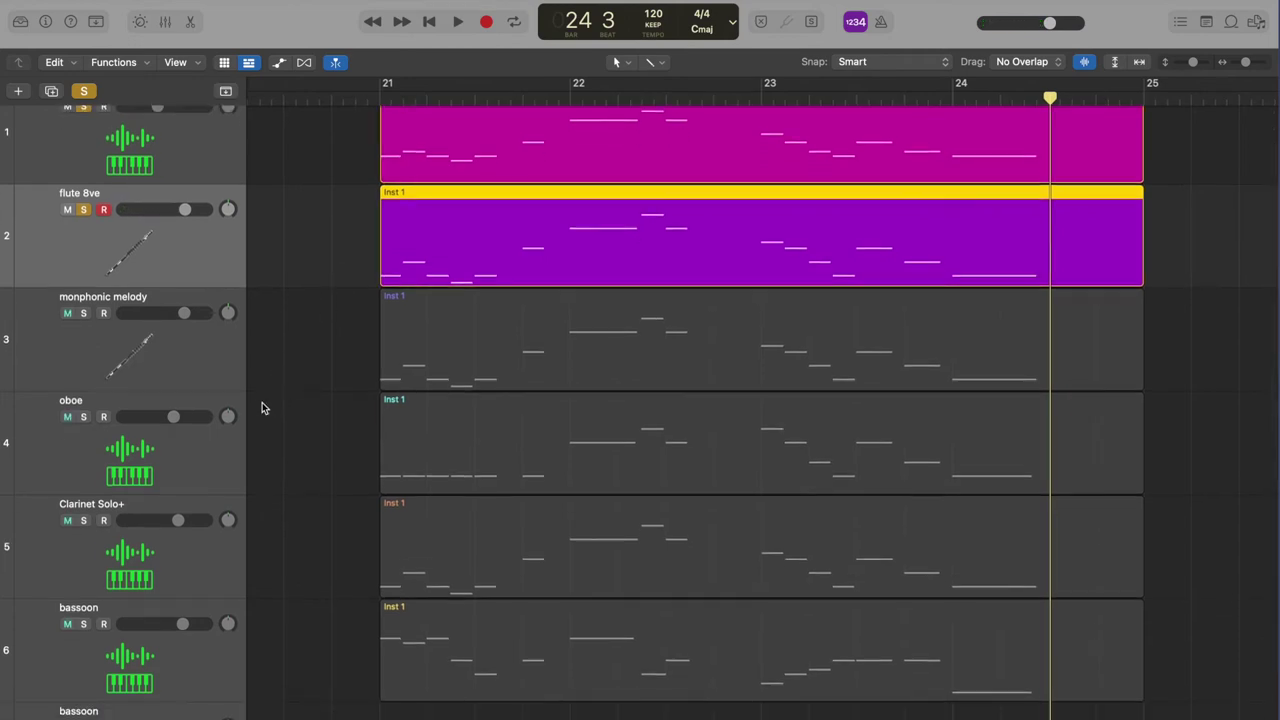
Add oboe to the solo and play it with Piccolo+ and flute 8ve from bar 20 beat 4
left_click(84, 417)
left_click(357, 96)
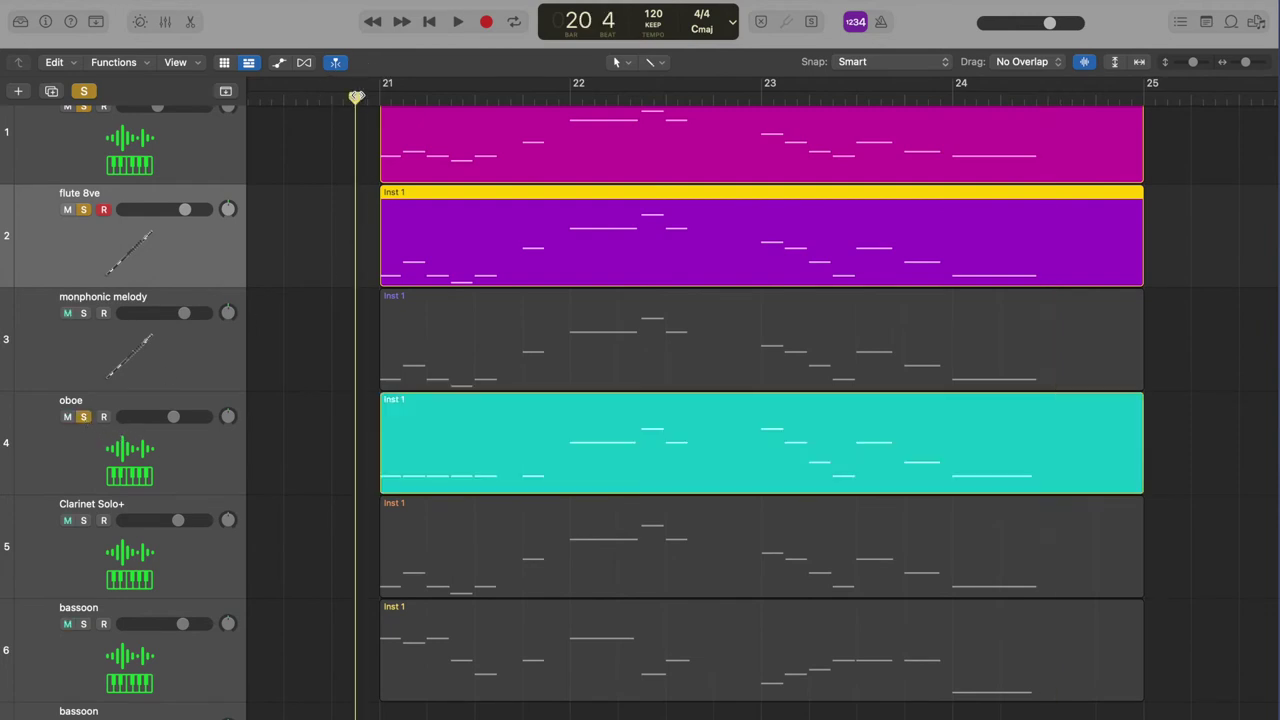
key("space")
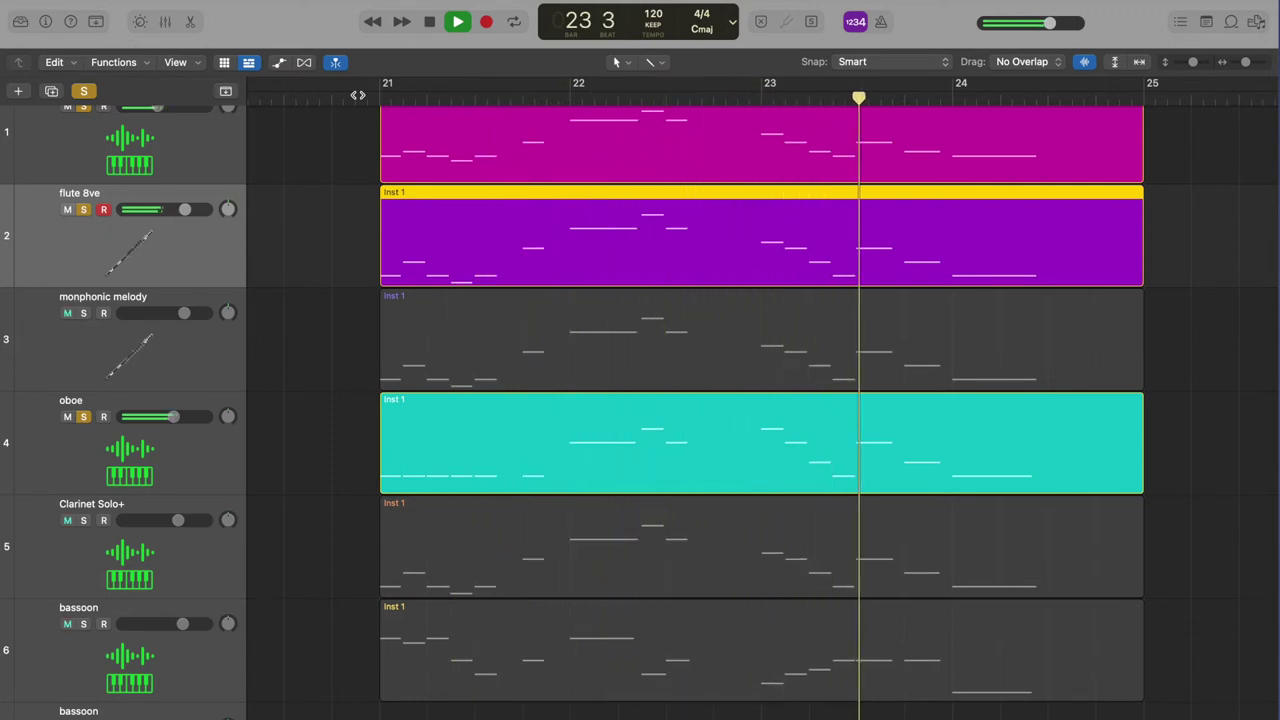
key("space")
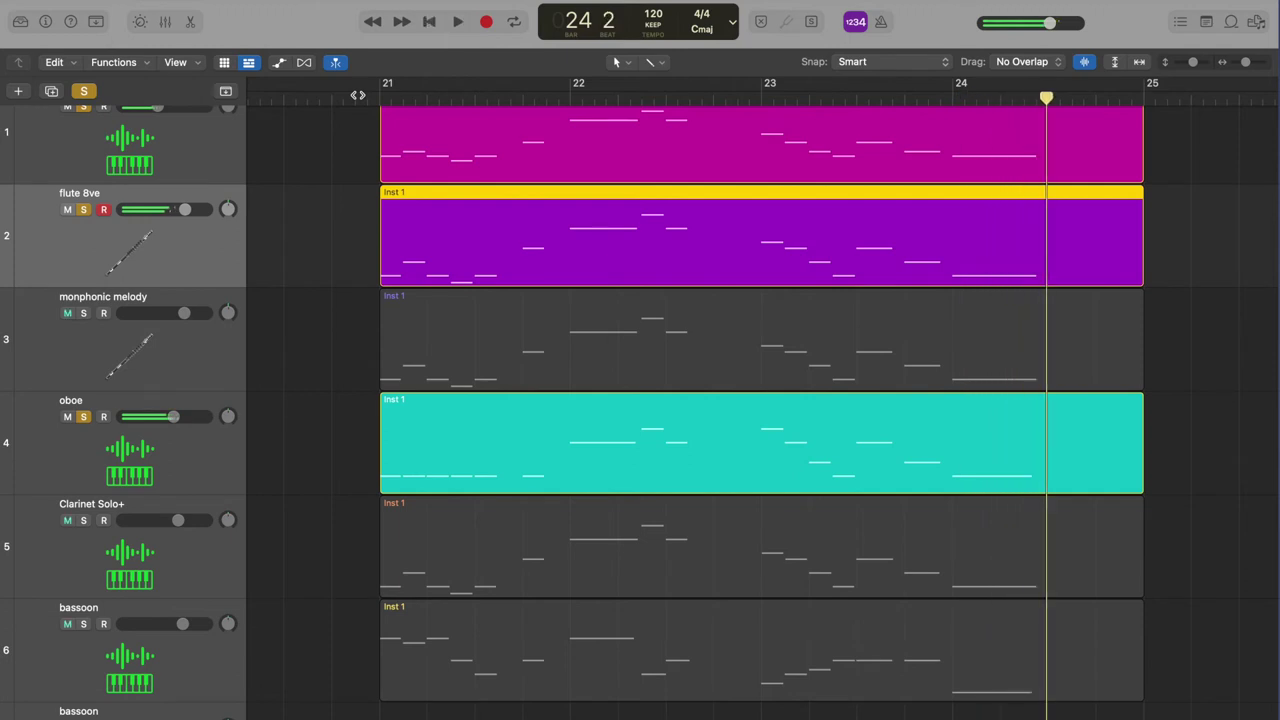
Unsolo flute 8ve and Piccolo+, then play the oboe alone from bar 20 beat 4
left_click(83, 209)
scroll(84, 205, "up", 1)
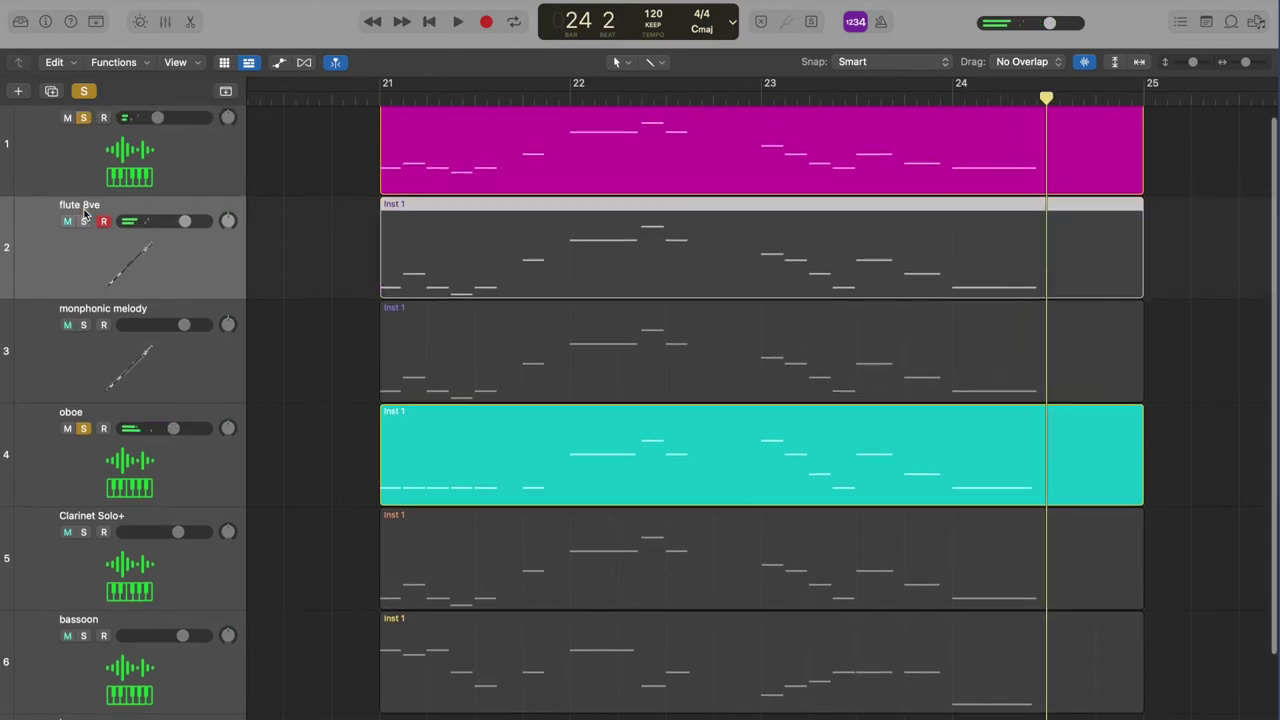
left_click(84, 118)
left_click(334, 100)
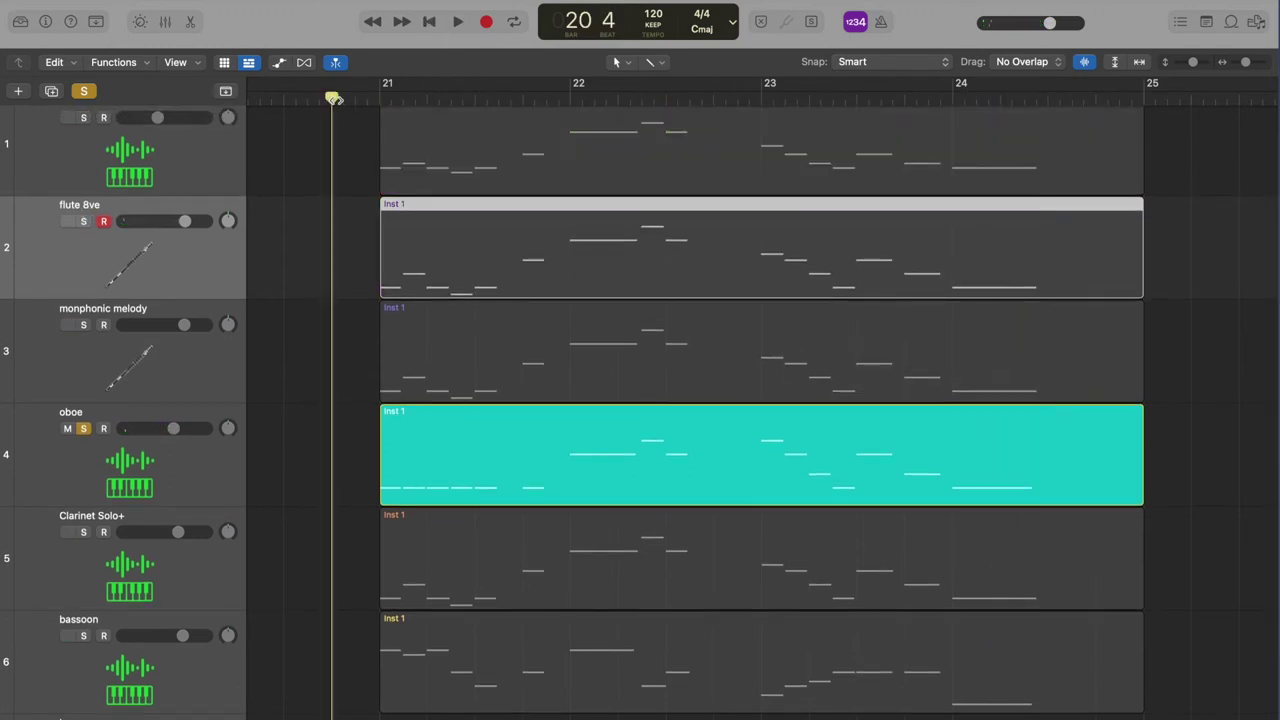
key("space")
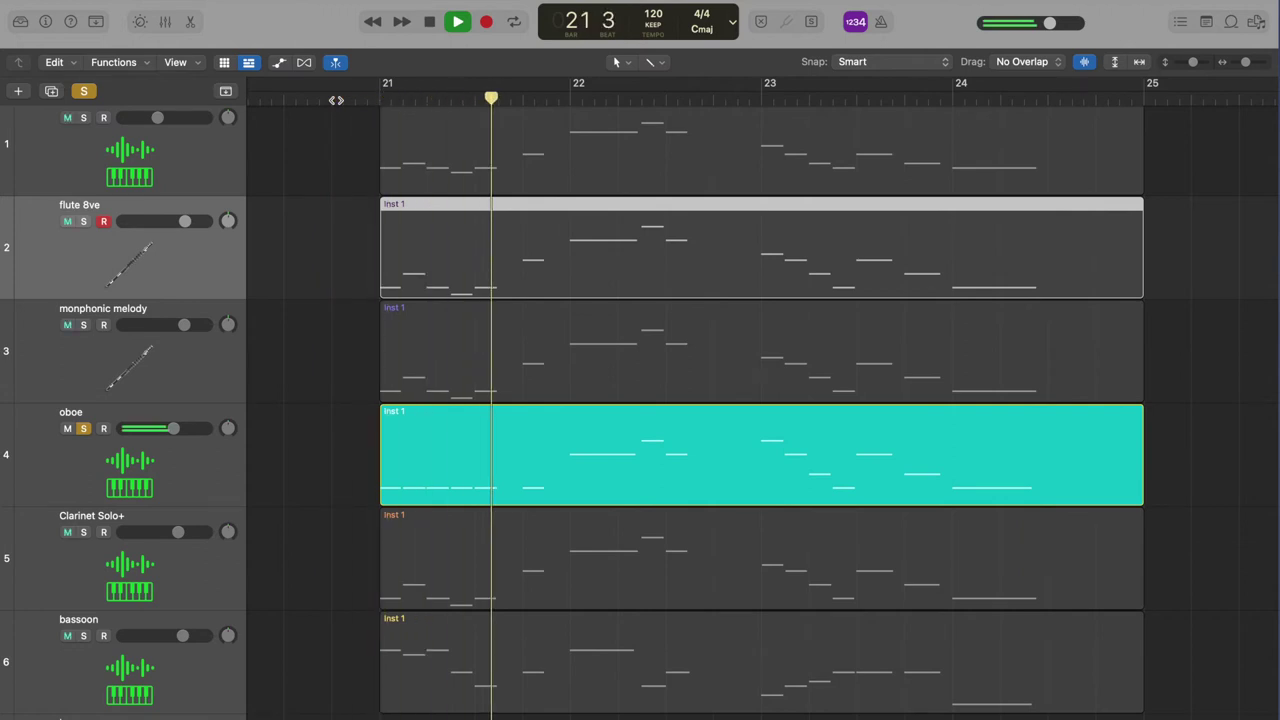
key("space")
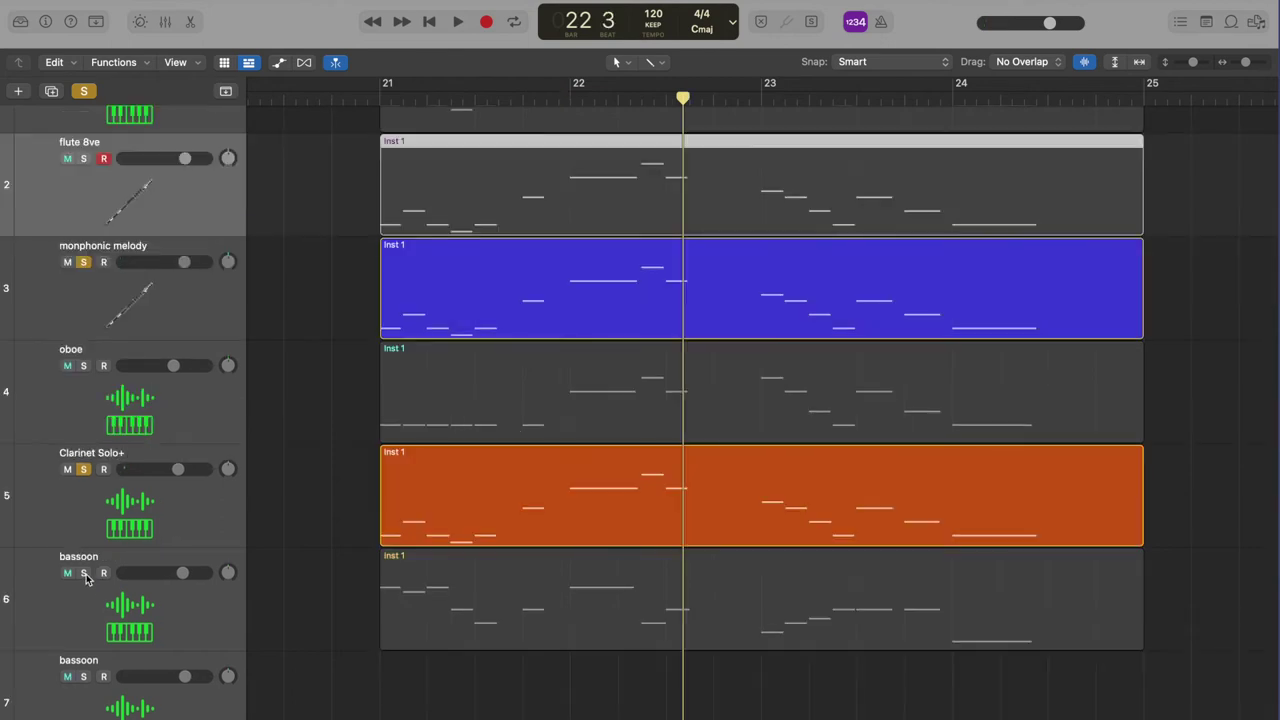
Switch the solo to bassoon and play its bars 21–24 line alone
left_click(83, 572)
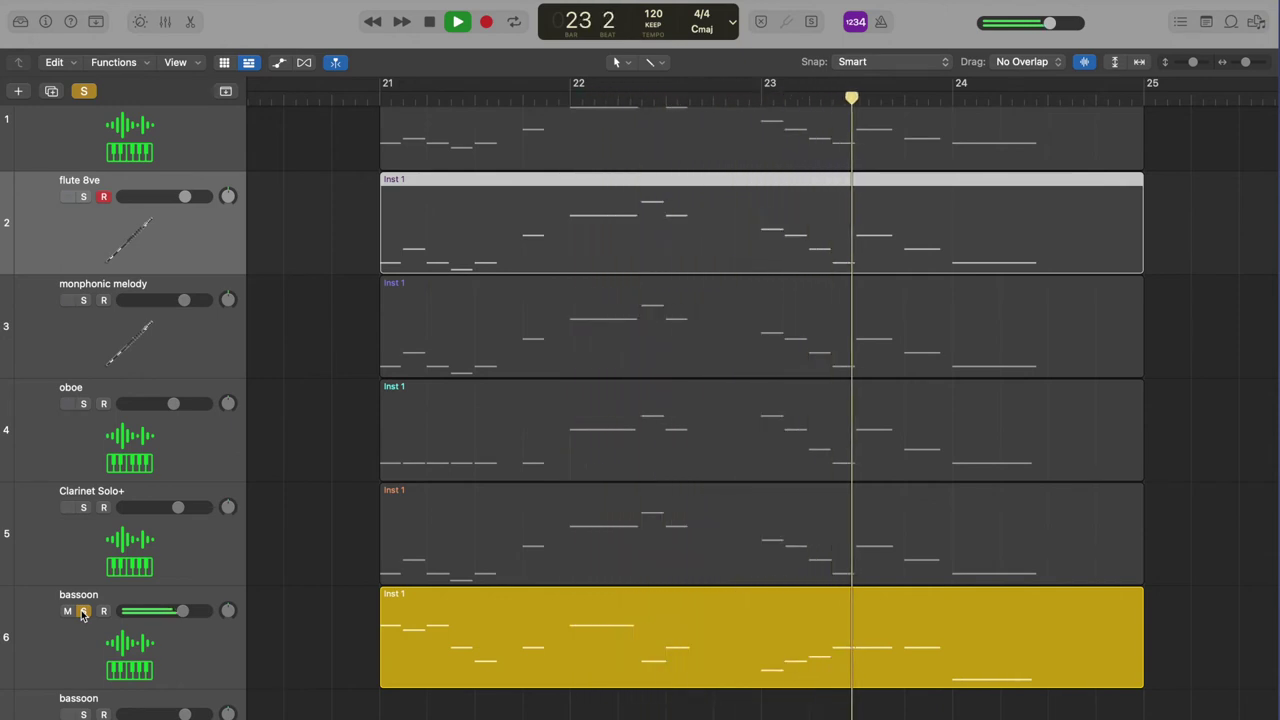
key("space")
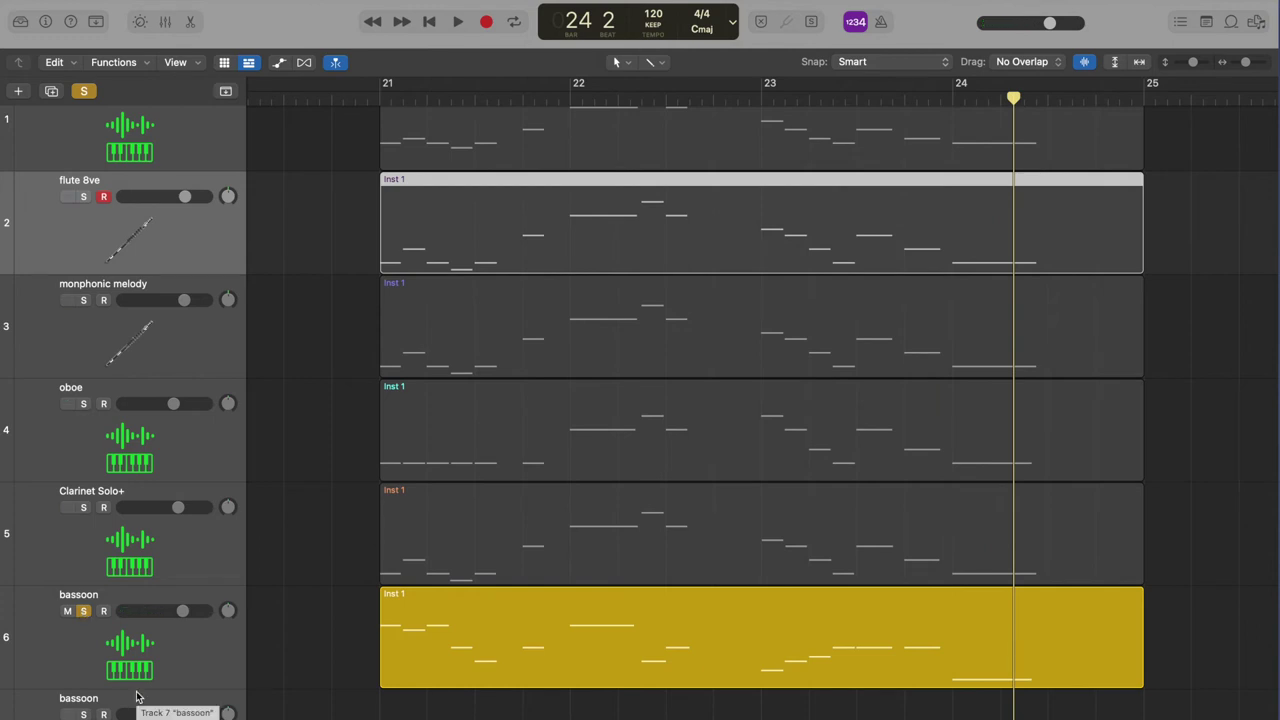
scroll(137, 697, "up", 1)
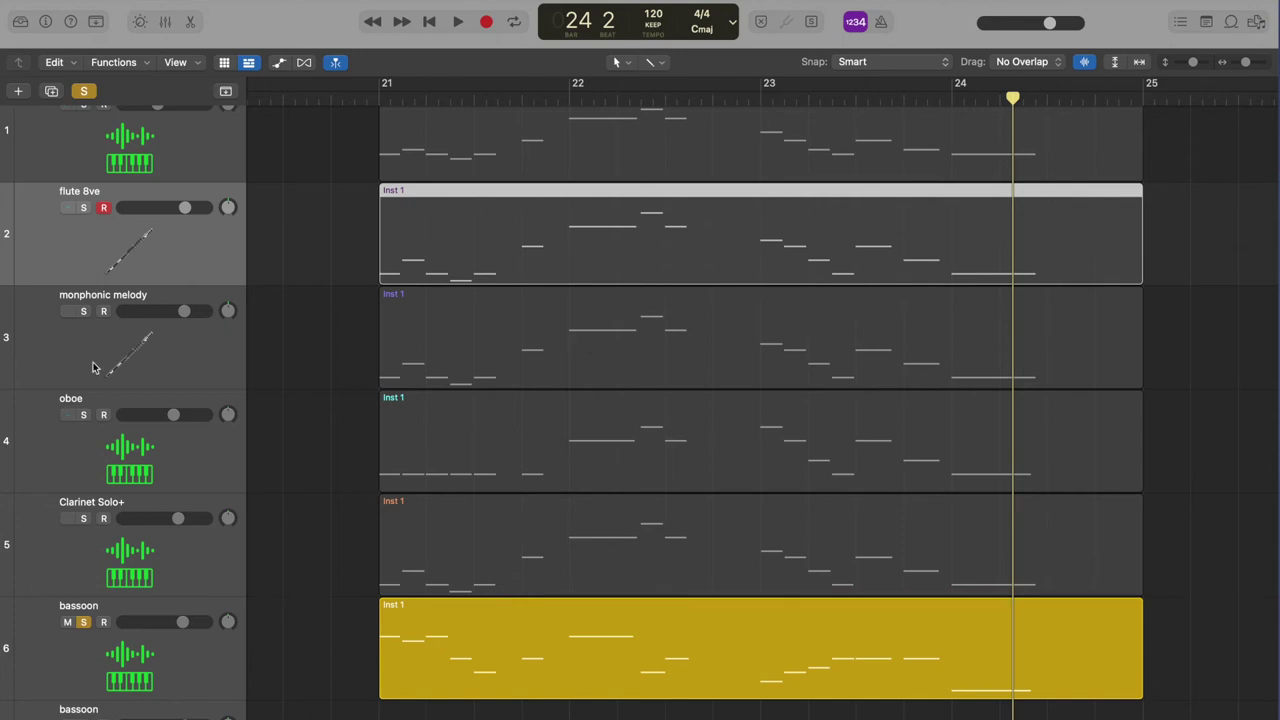
Unsolo the bassoon and play all woodwinds from bar 20 beat 4
left_click(84, 622)
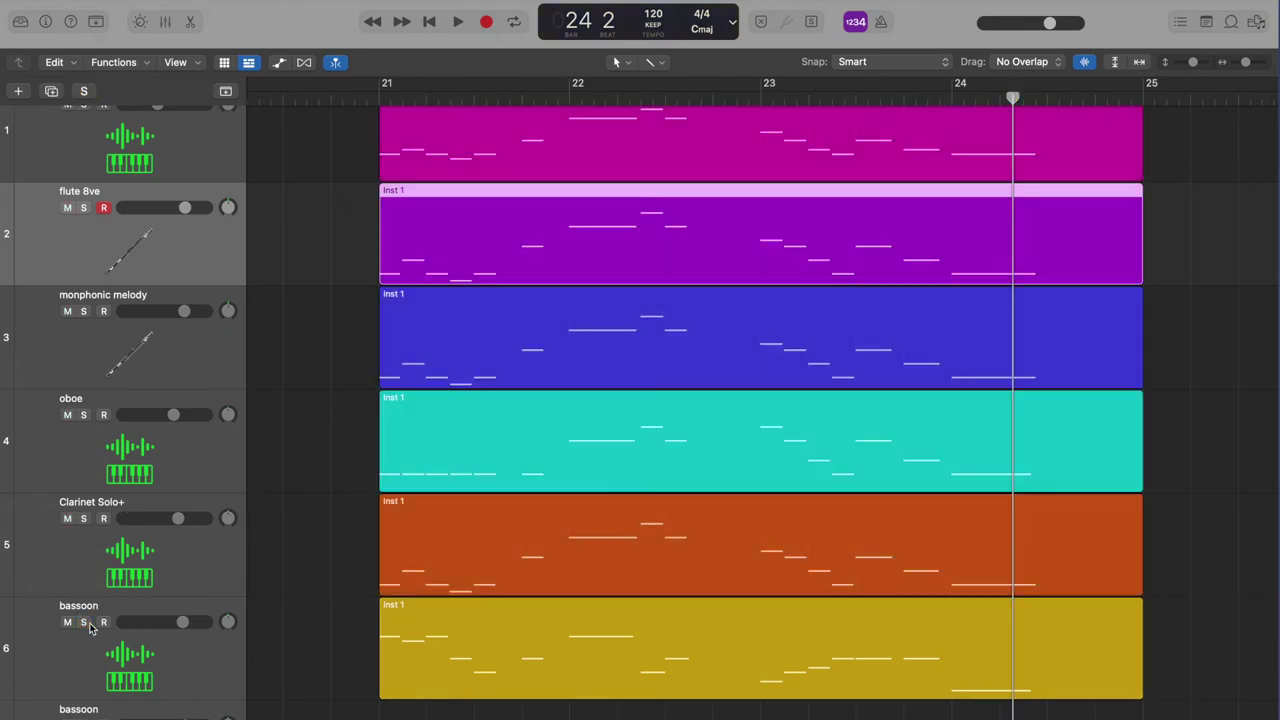
left_click(355, 100)
key("space")
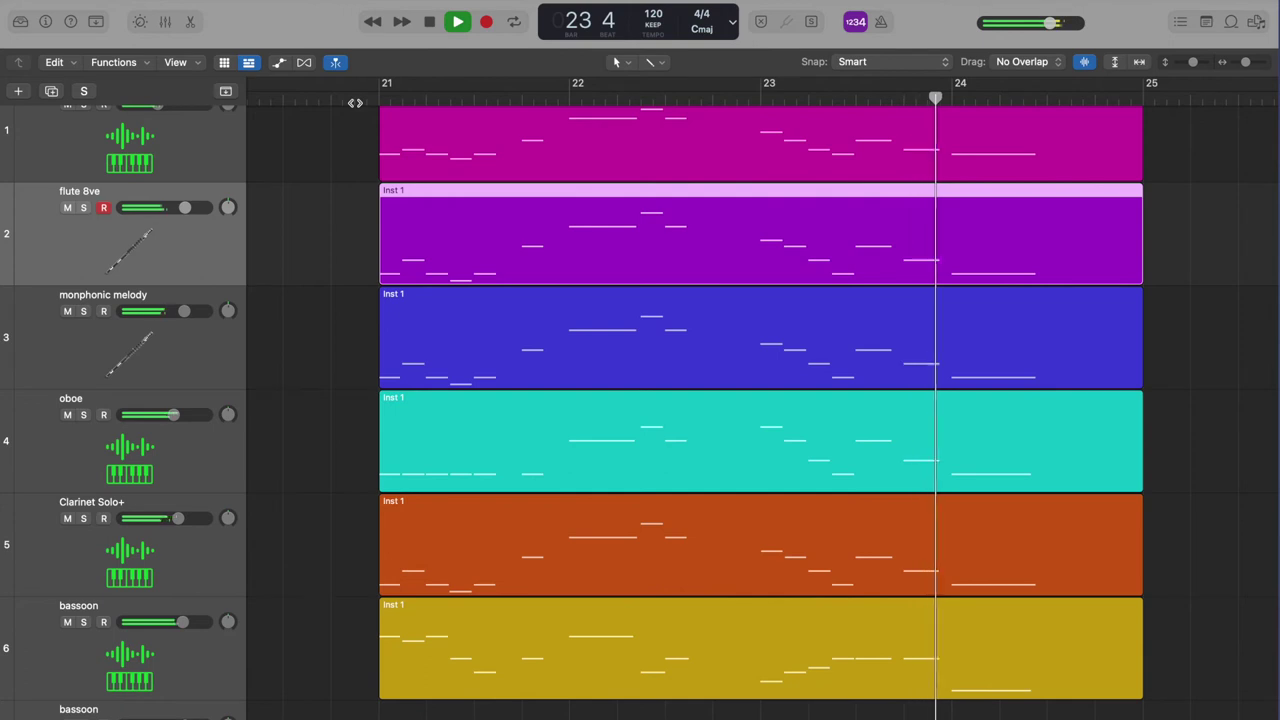
key("space")
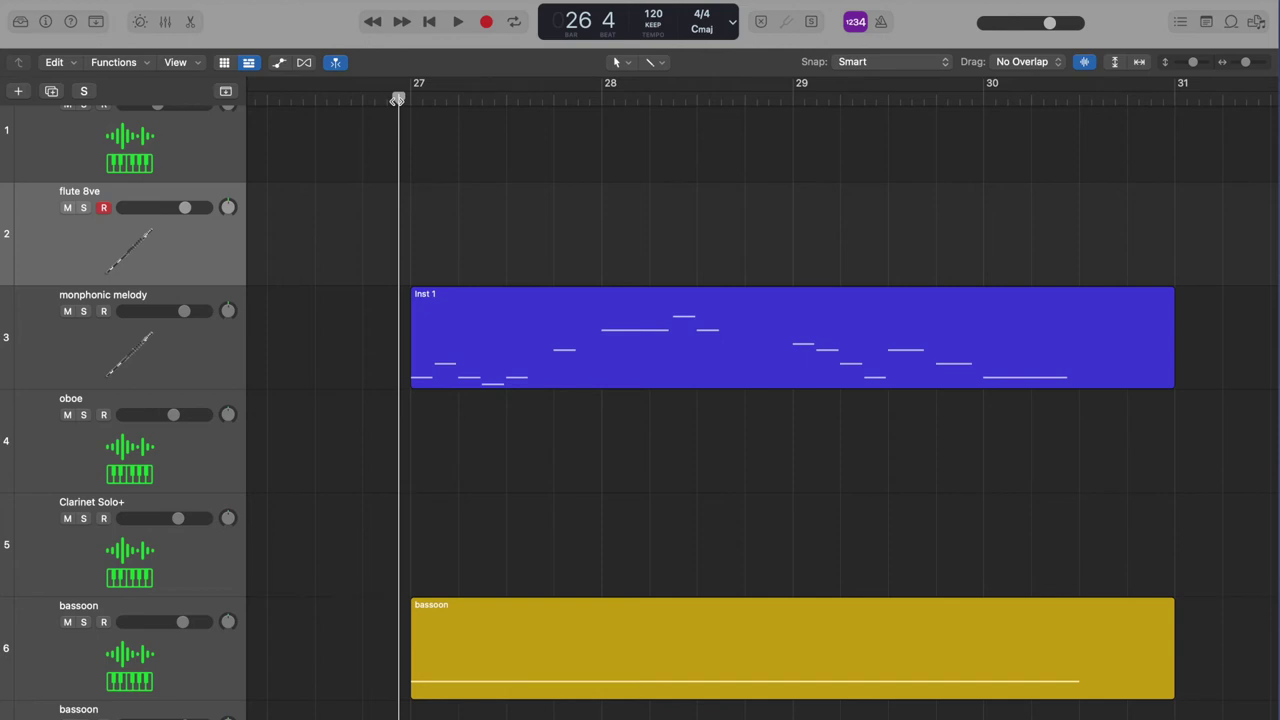
Play from bar 26 beat 4 to hear the melody over the bassoon drone
key("space")
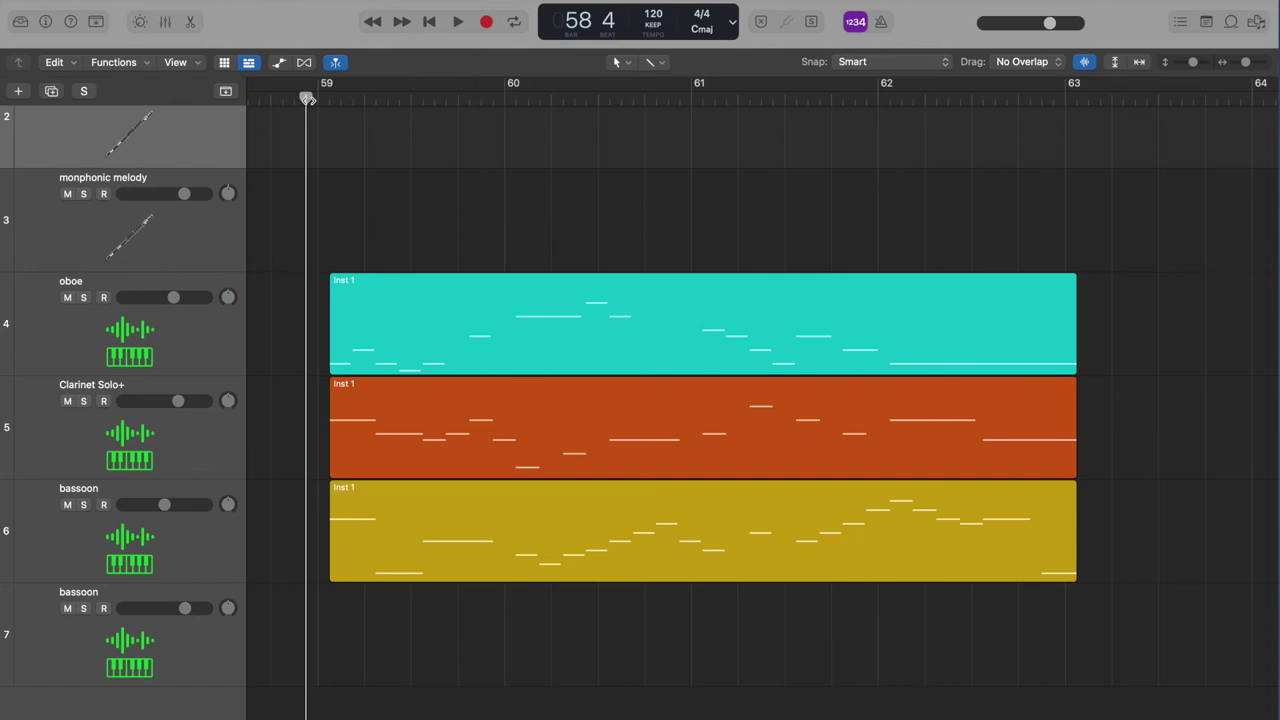
Solo the oboe, play its bars 59–62 line alone, then clear the oboe solo
left_click(84, 297)
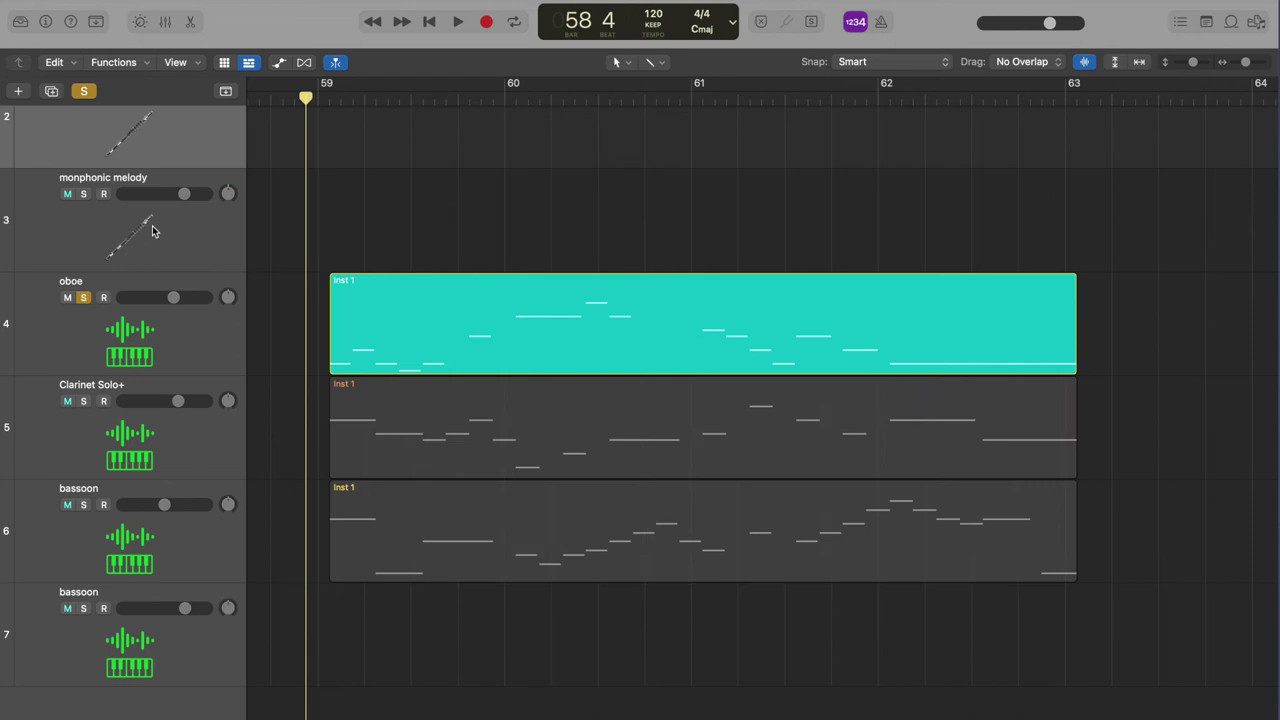
key("space")
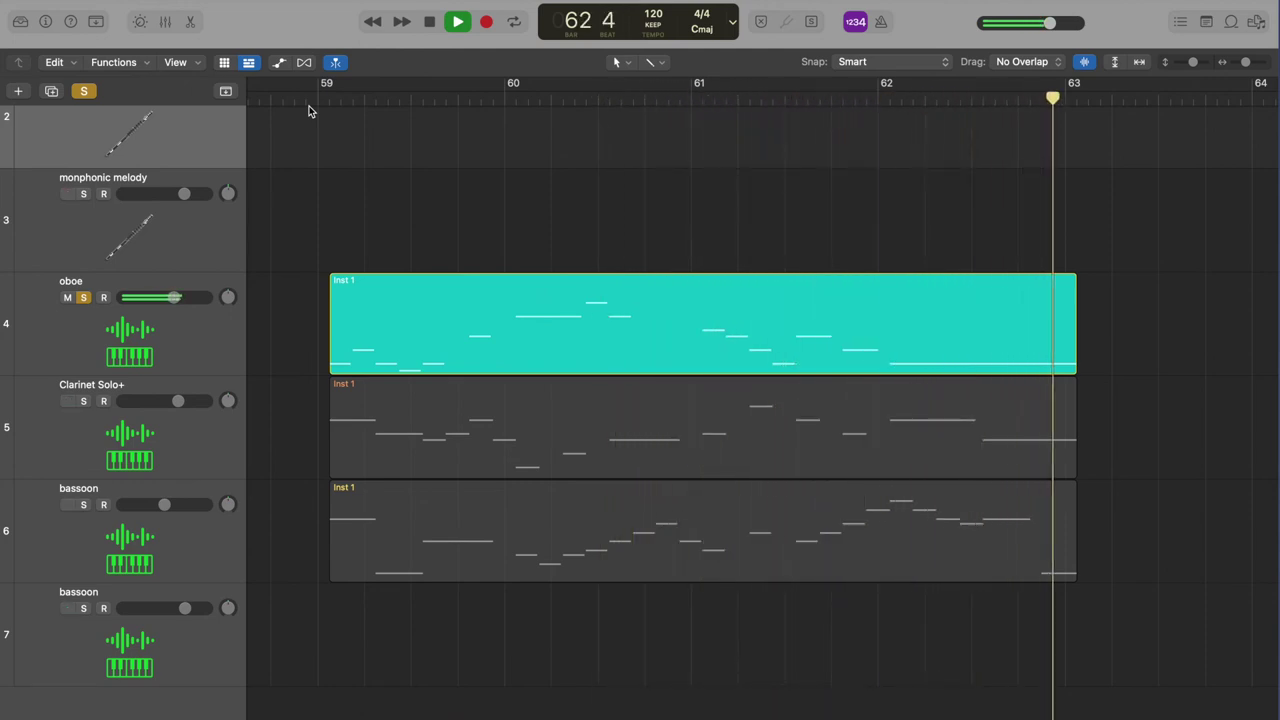
key("space")
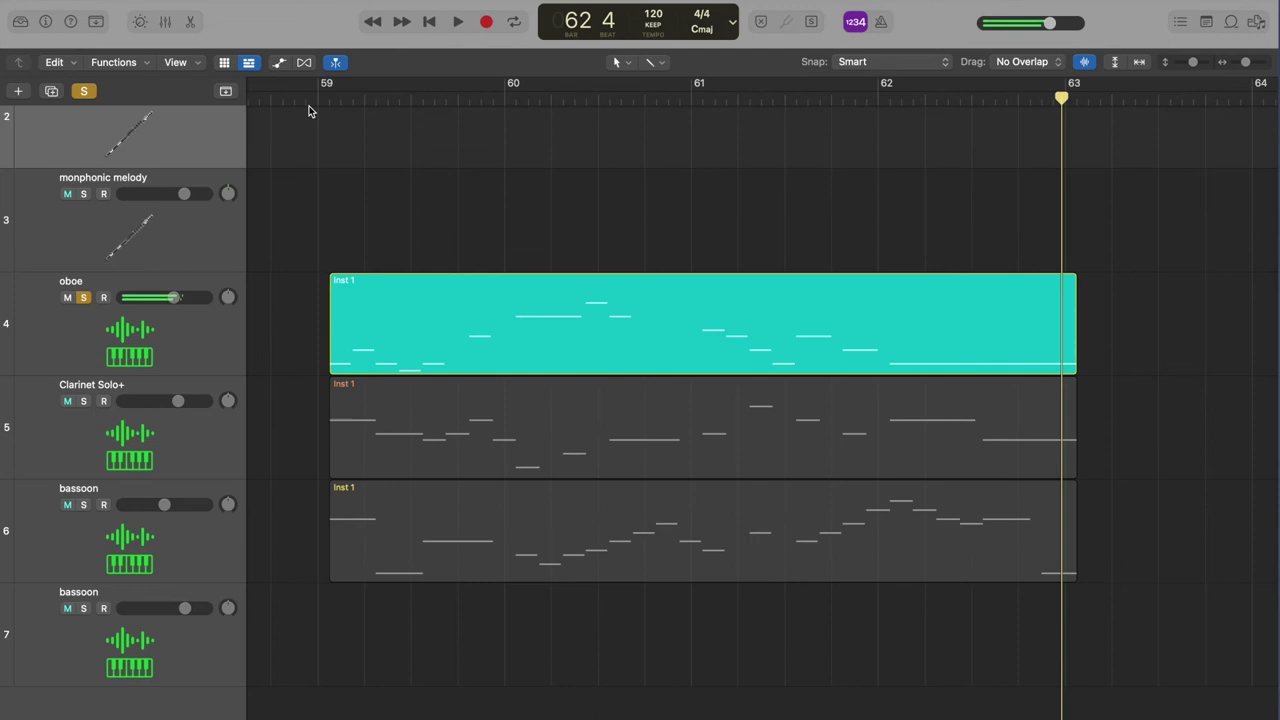
left_click(84, 298)
Solo Clarinet Solo+ and play its part alone from bar 59
left_click(83, 401)
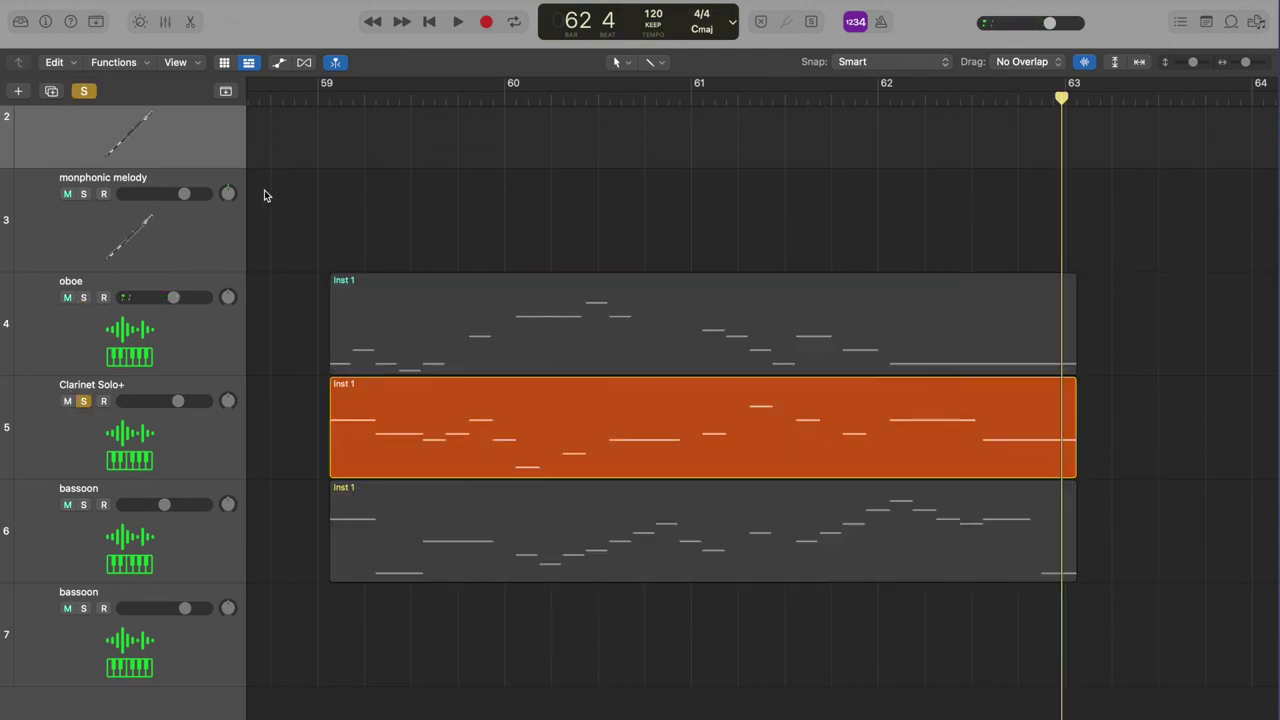
left_click(309, 103)
key("space")
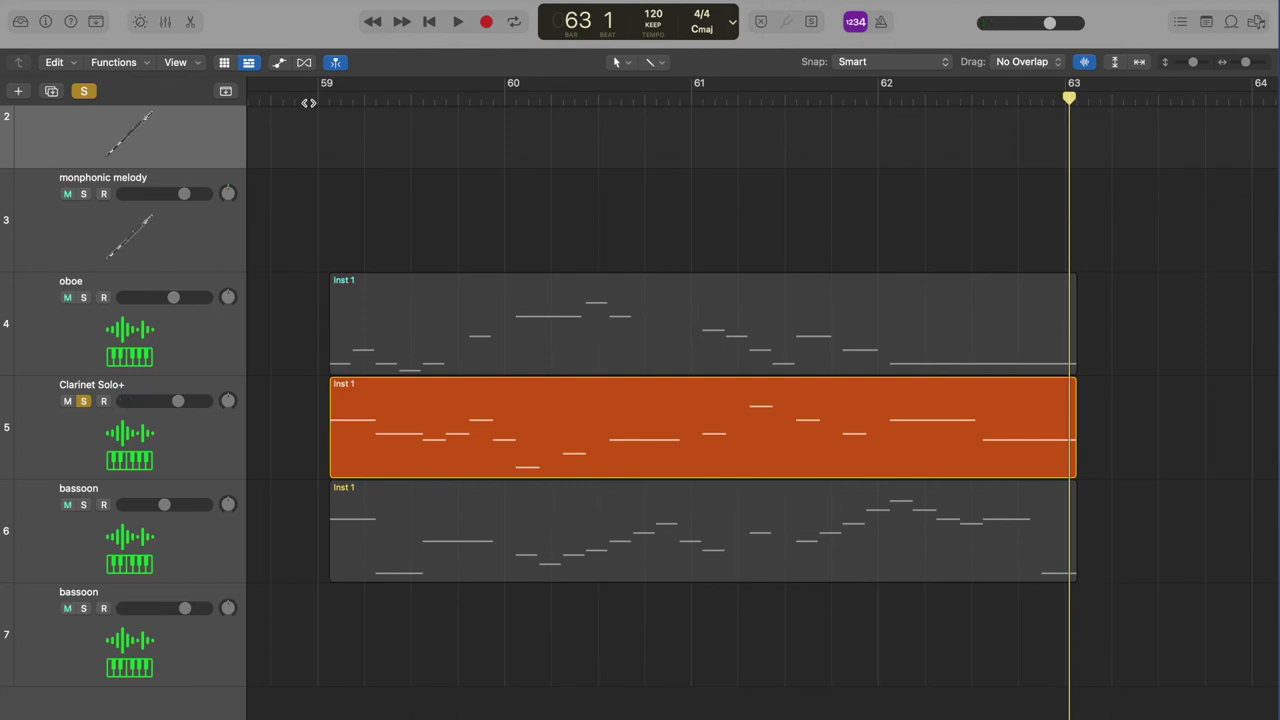
Move the solo from Clarinet Solo+ to the first bassoon, play its line from bar 59, then unsolo it
left_click(83, 401)
left_click(84, 504)
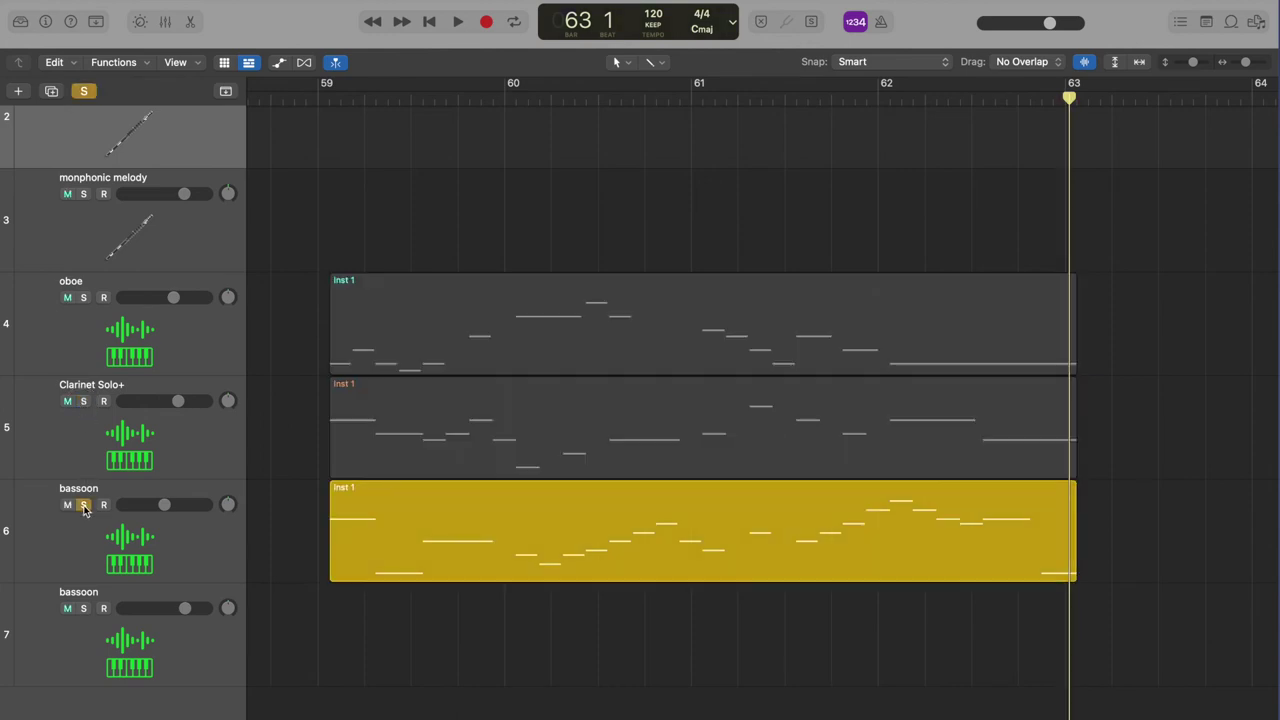
left_click(308, 97)
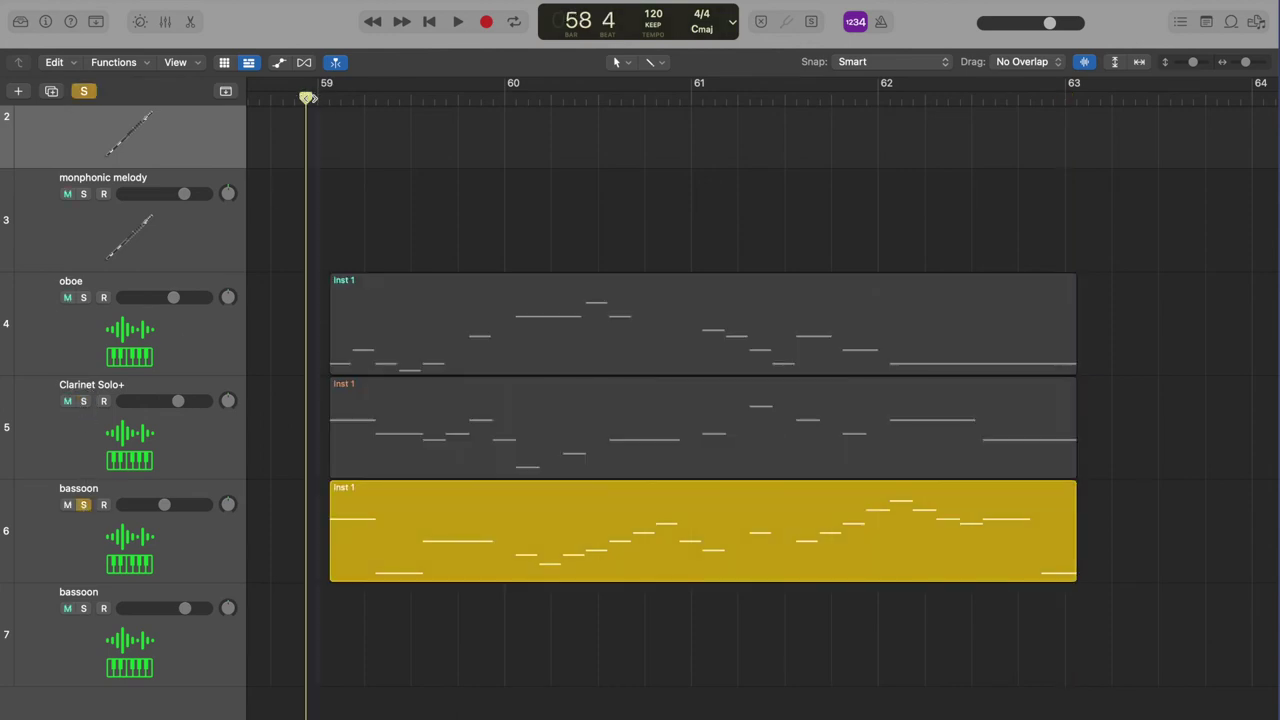
key("space")
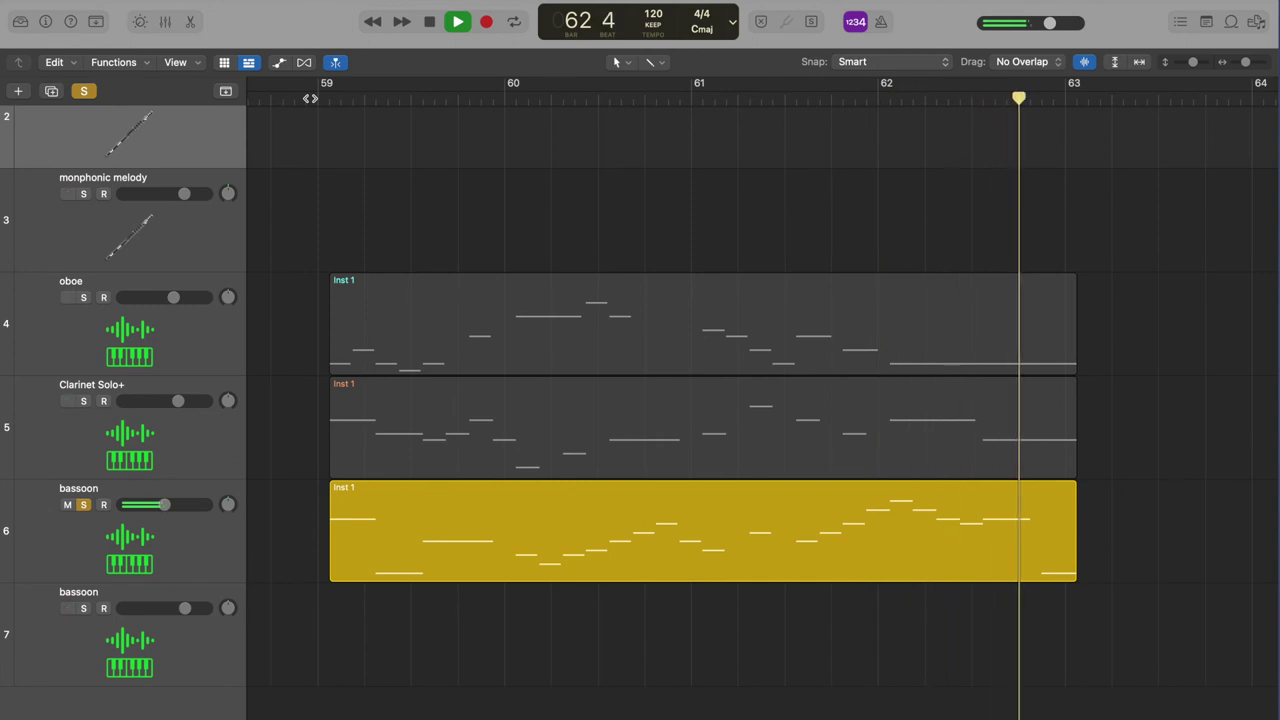
key("space")
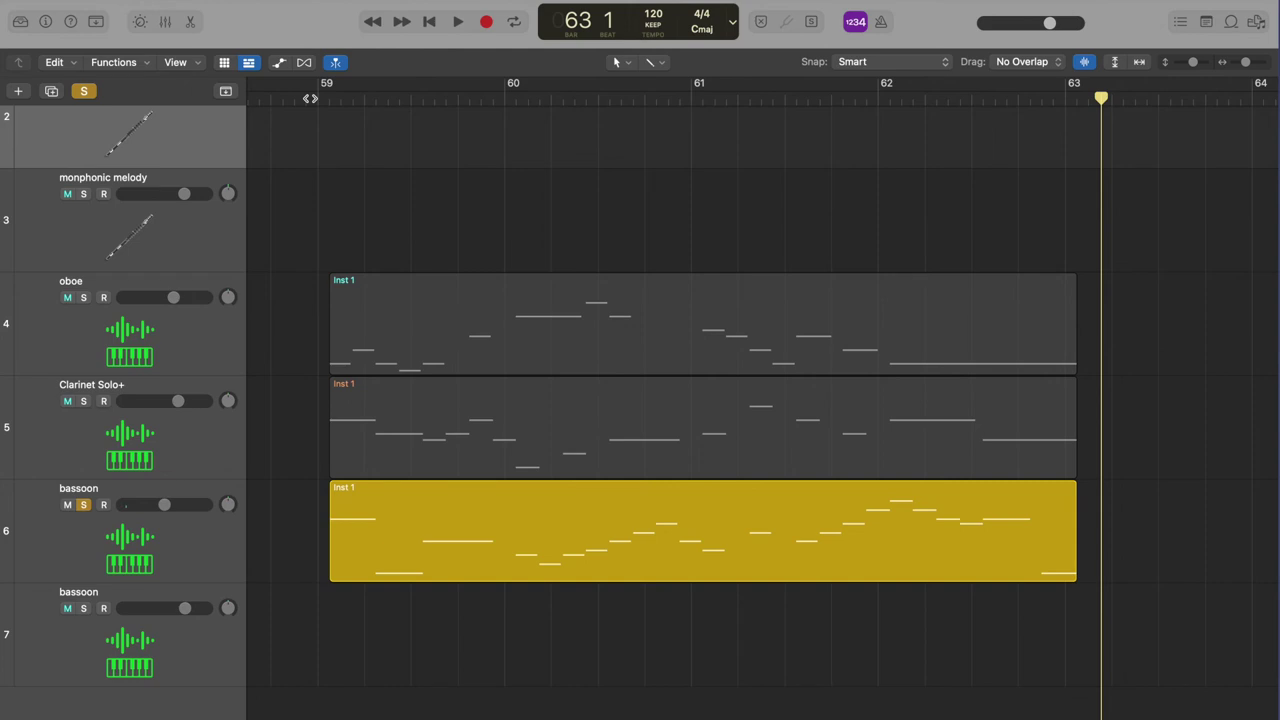
left_click(85, 505)
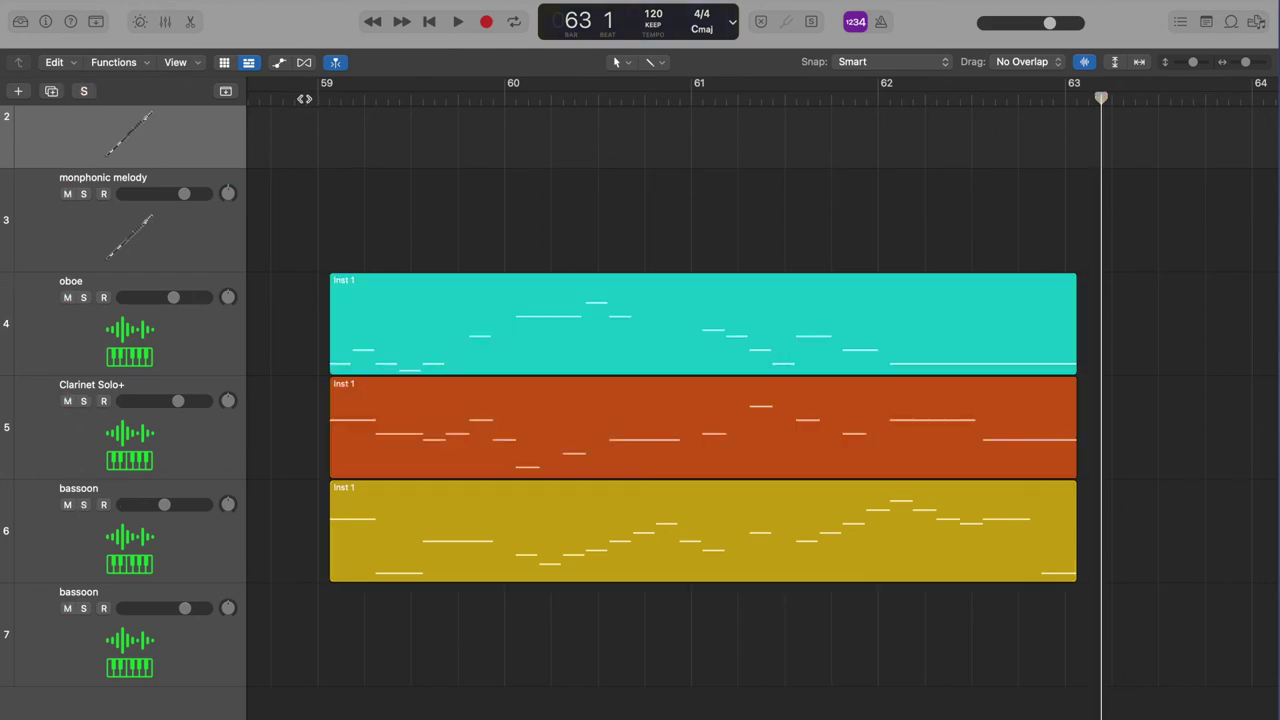
Play the oboe, clarinet and bassoon trio from just before bar 59, then replay it into bars 64–69
left_click(304, 98)
key("space")
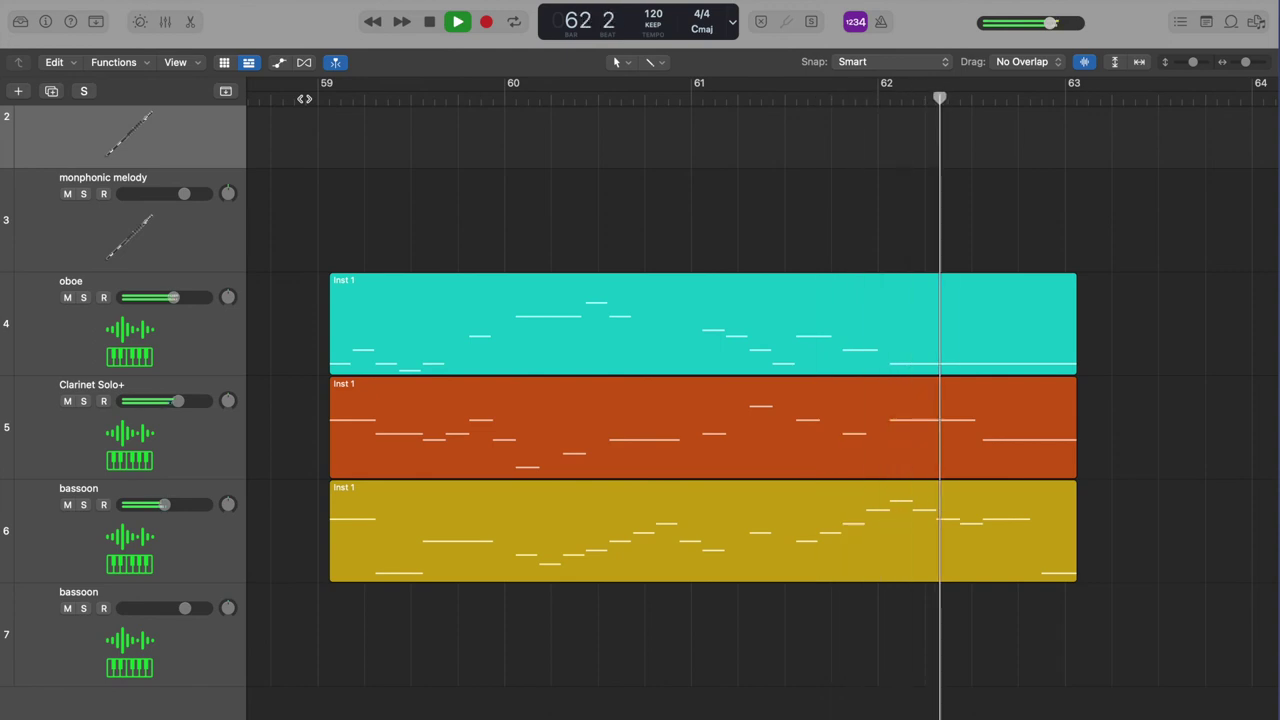
key("space")
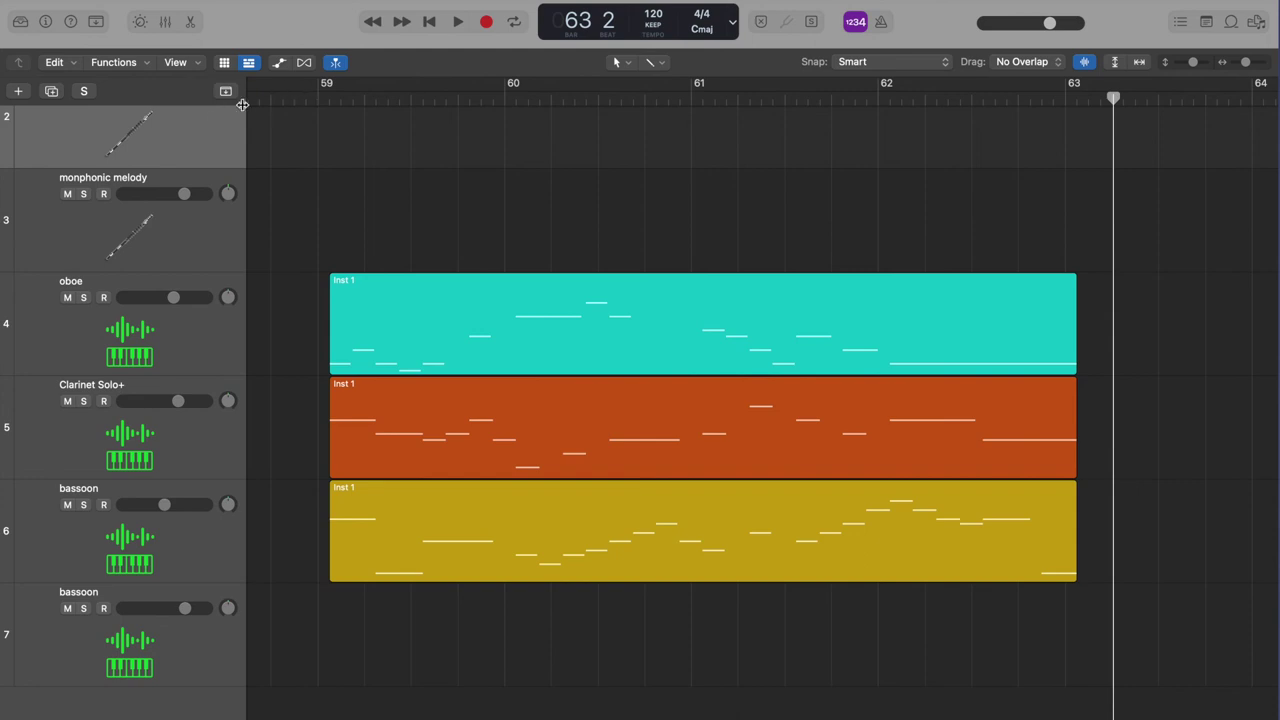
left_click(292, 99)
key("space")
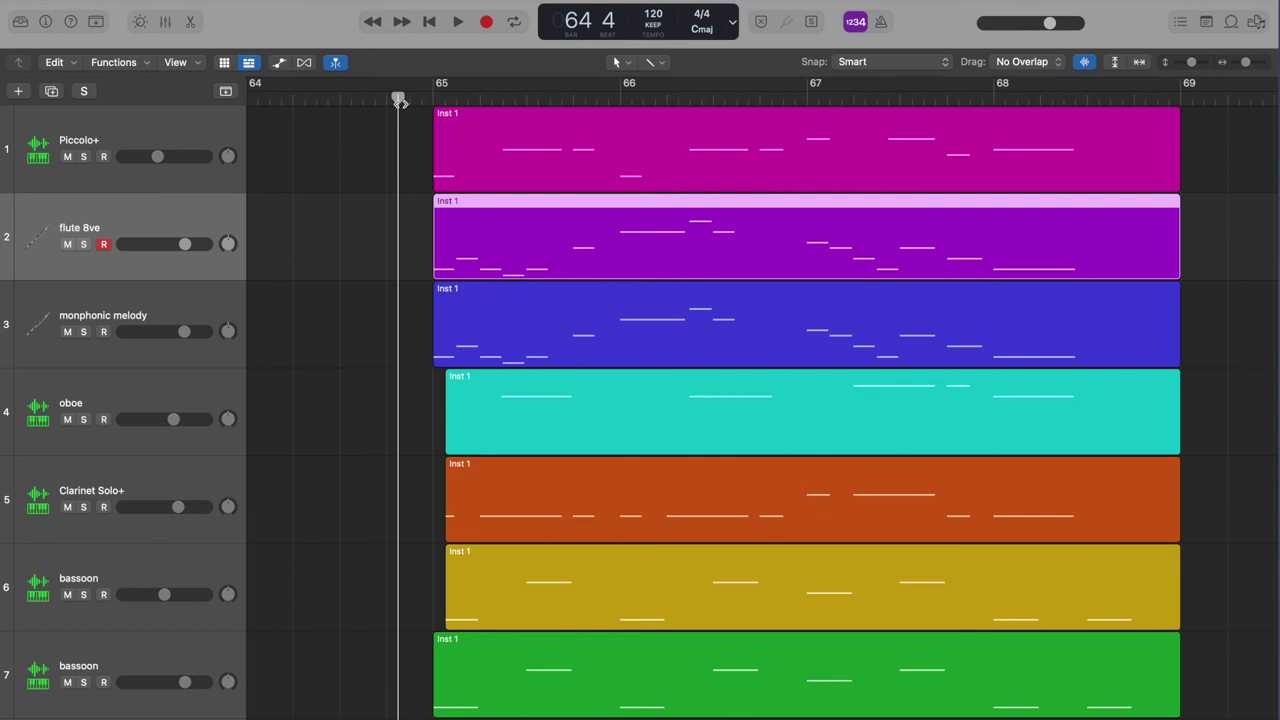
Play the seven-track passage starting from bar 64 beat 4
key("space")
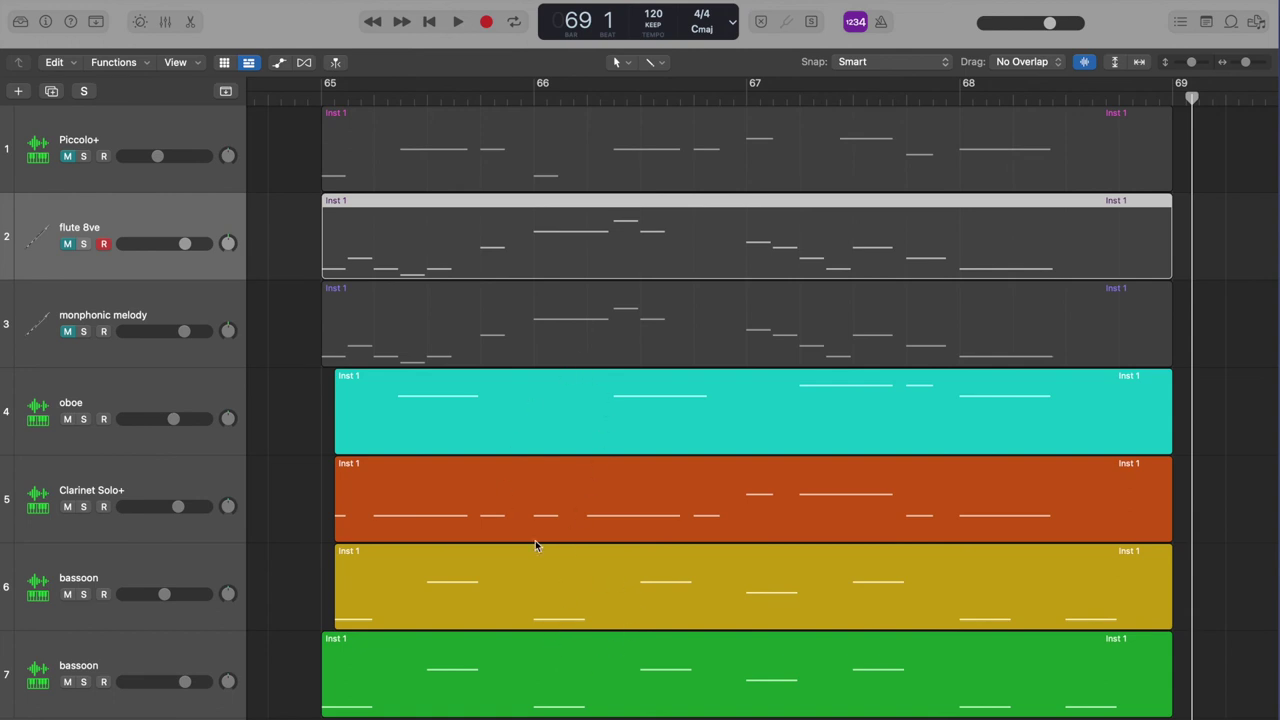
Play bars 65–68 with only oboe, clarinet and both bassoons, then unmute flute 8ve
left_click(283, 97)
key("space")
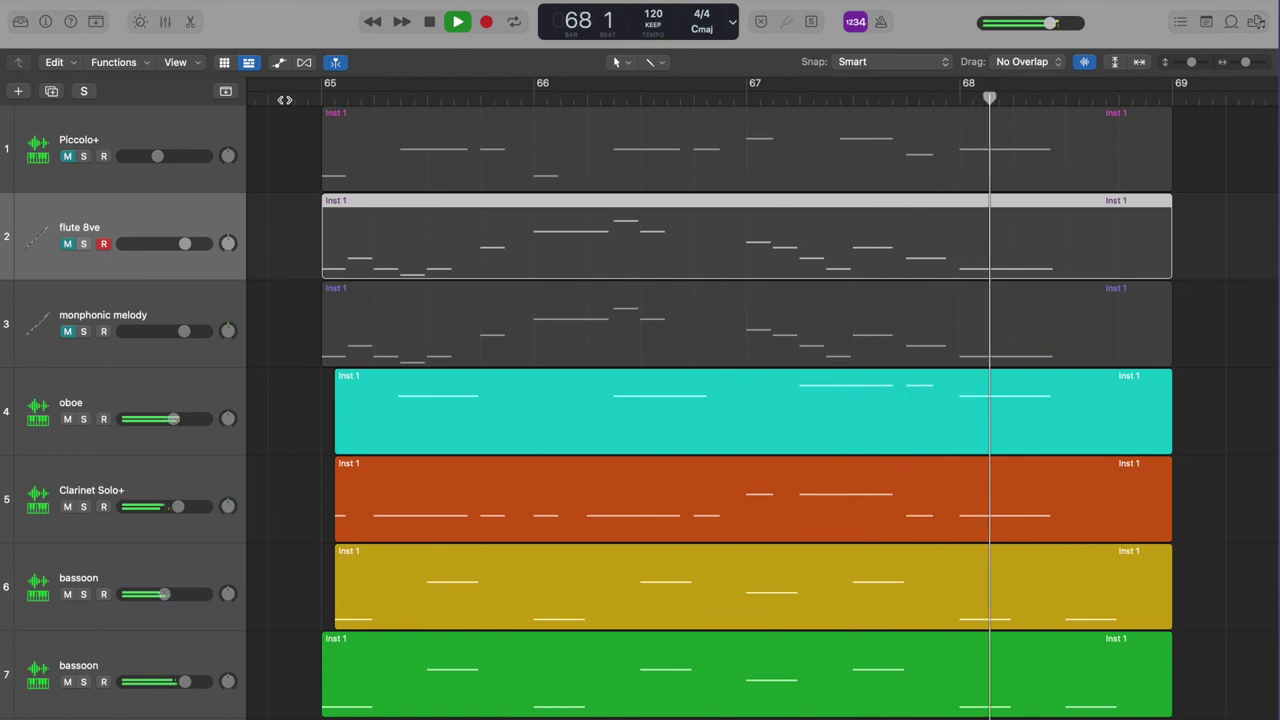
key("space")
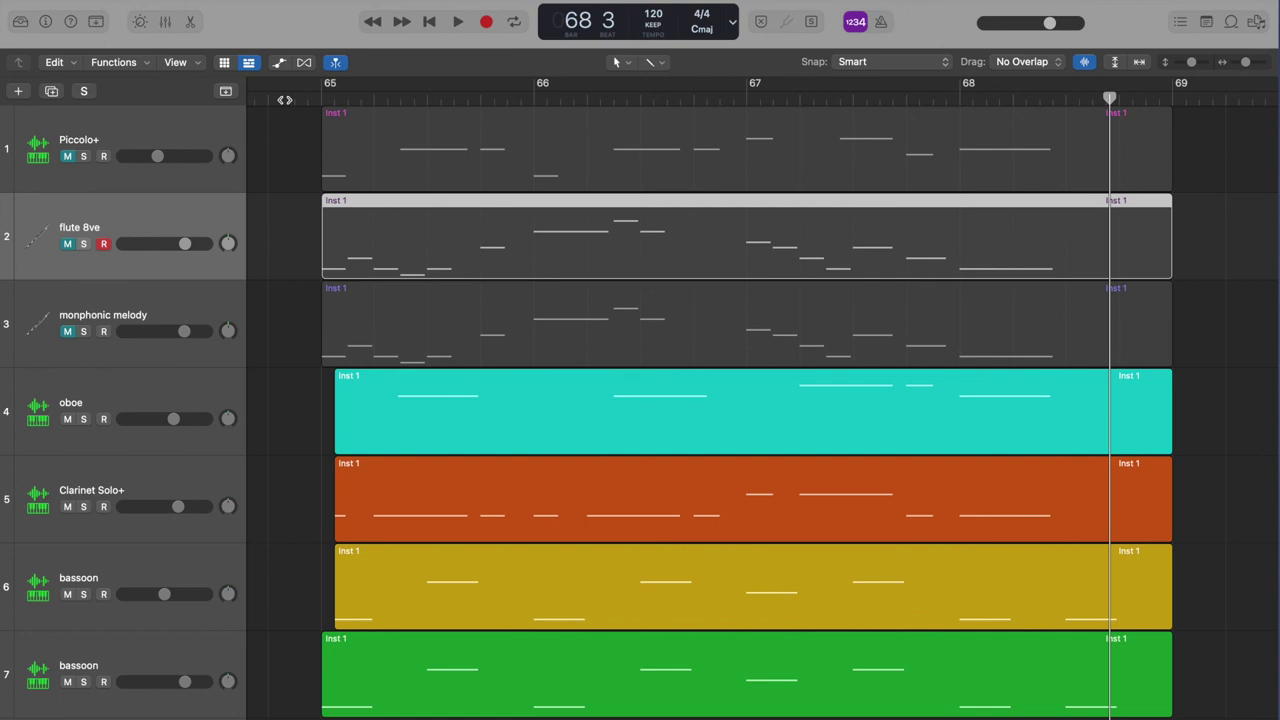
left_click(68, 244)
Unmute monphonic melody and Piccolo+, play all seven tracks from bar 65, then toggle Piccolo+ solo
left_click(67, 331)
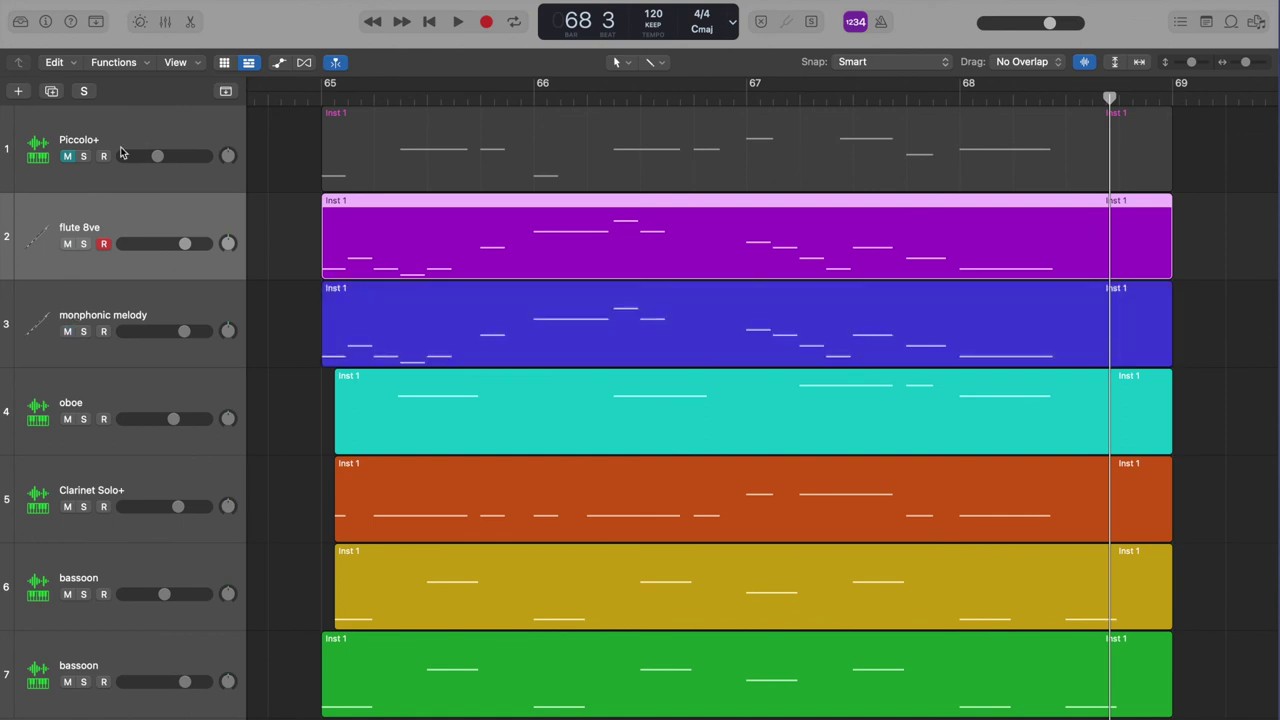
left_click(67, 156)
left_click(298, 97)
key("space")
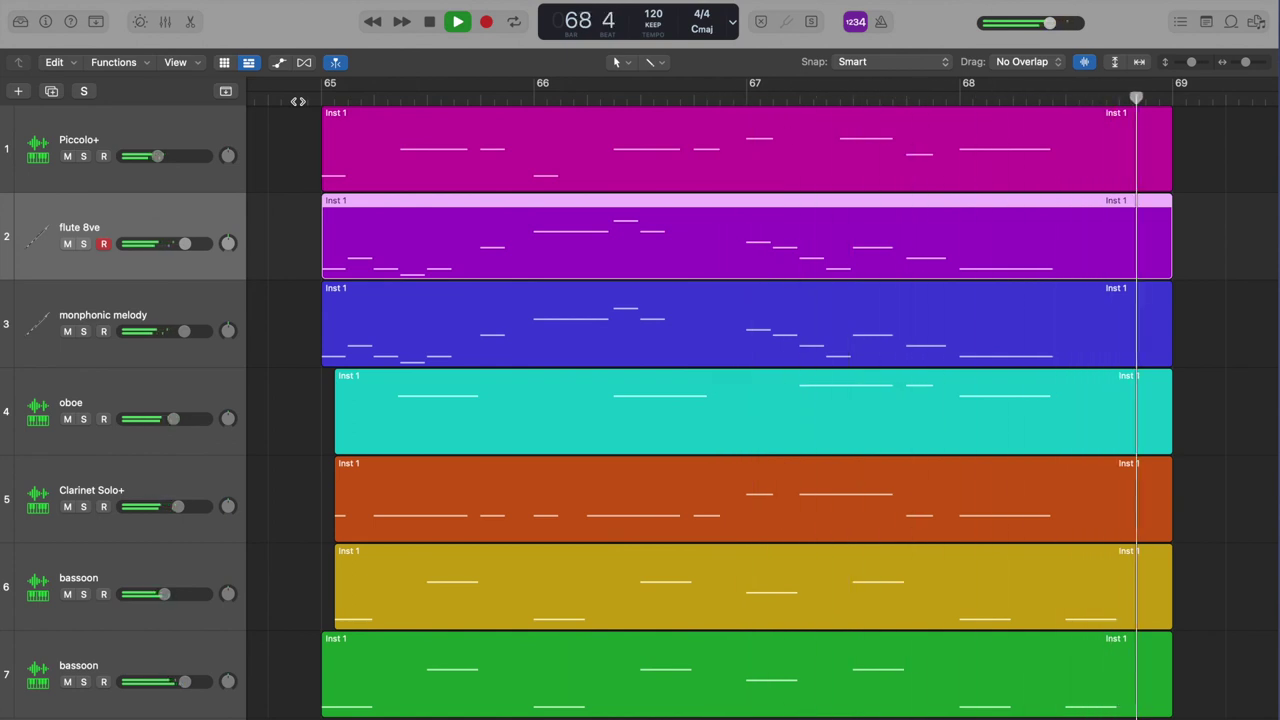
key("space")
left_click(83, 156)
left_click(83, 156)
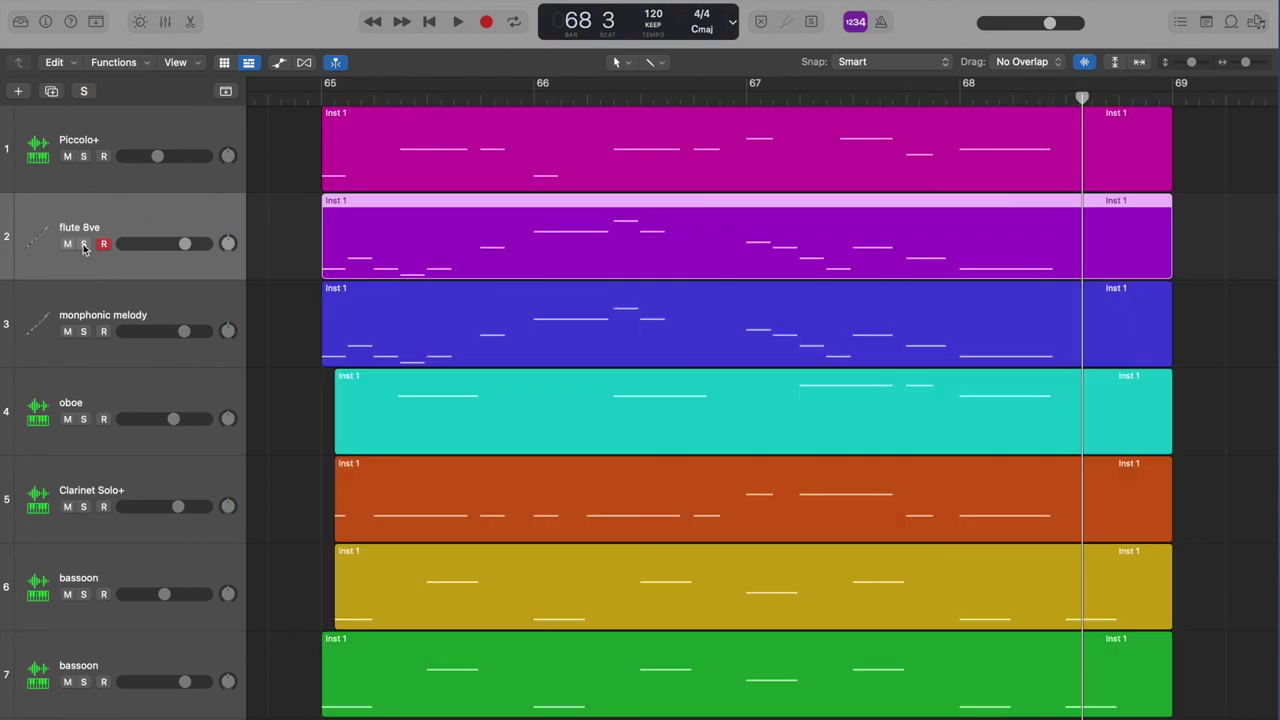
Mute flute 8ve and monphonic melody, play the remaining five tracks from bar 65, then solo the oboe
left_click(67, 246)
left_click(67, 333)
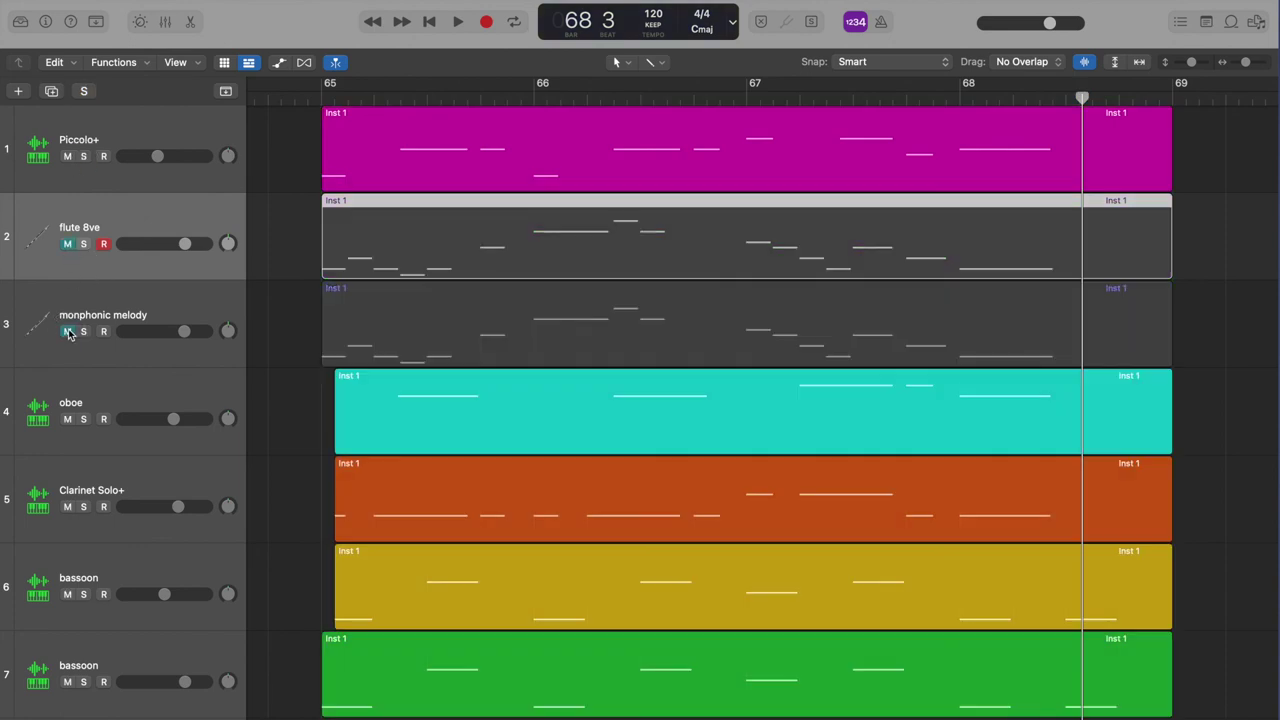
left_click(296, 101)
key("space")
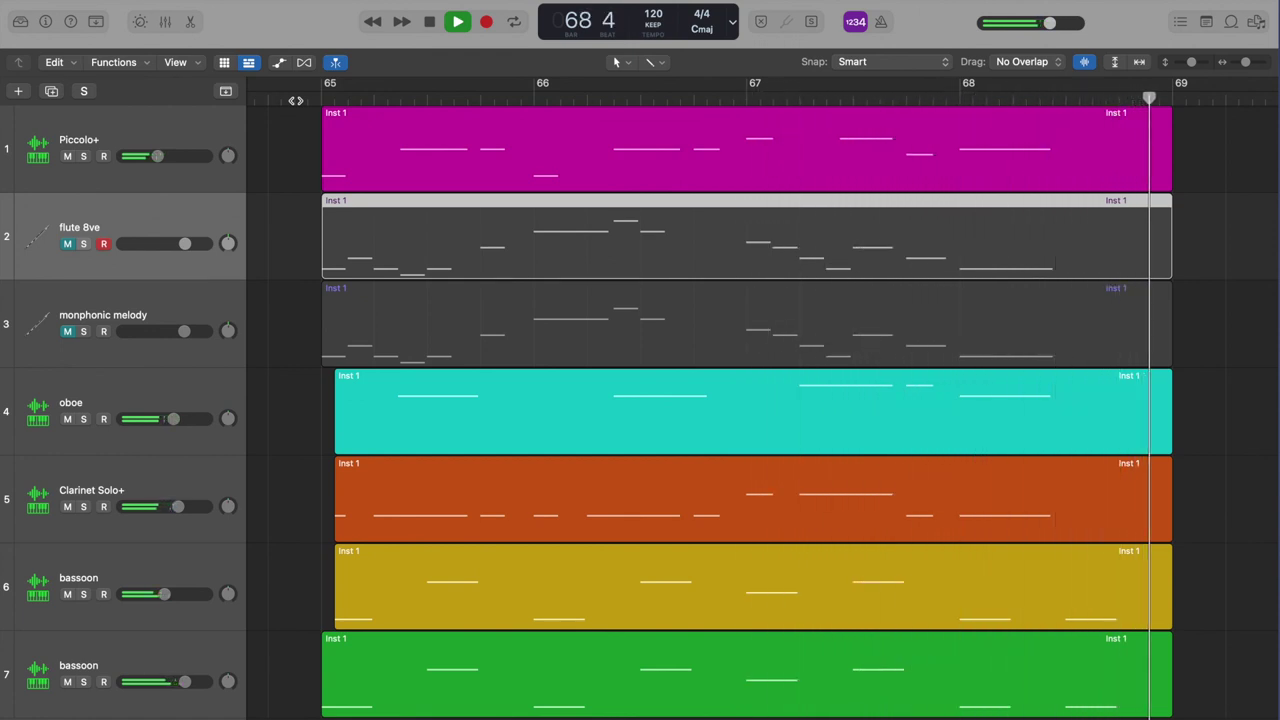
key("space")
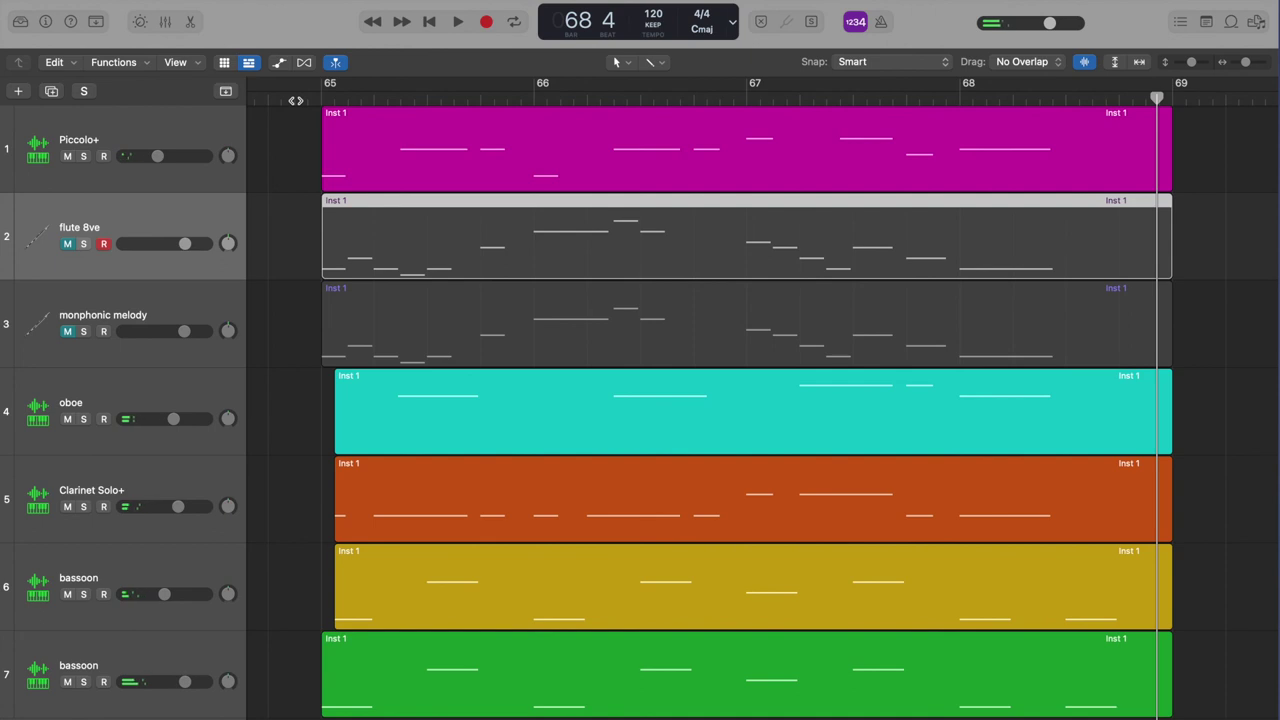
left_click(84, 419)
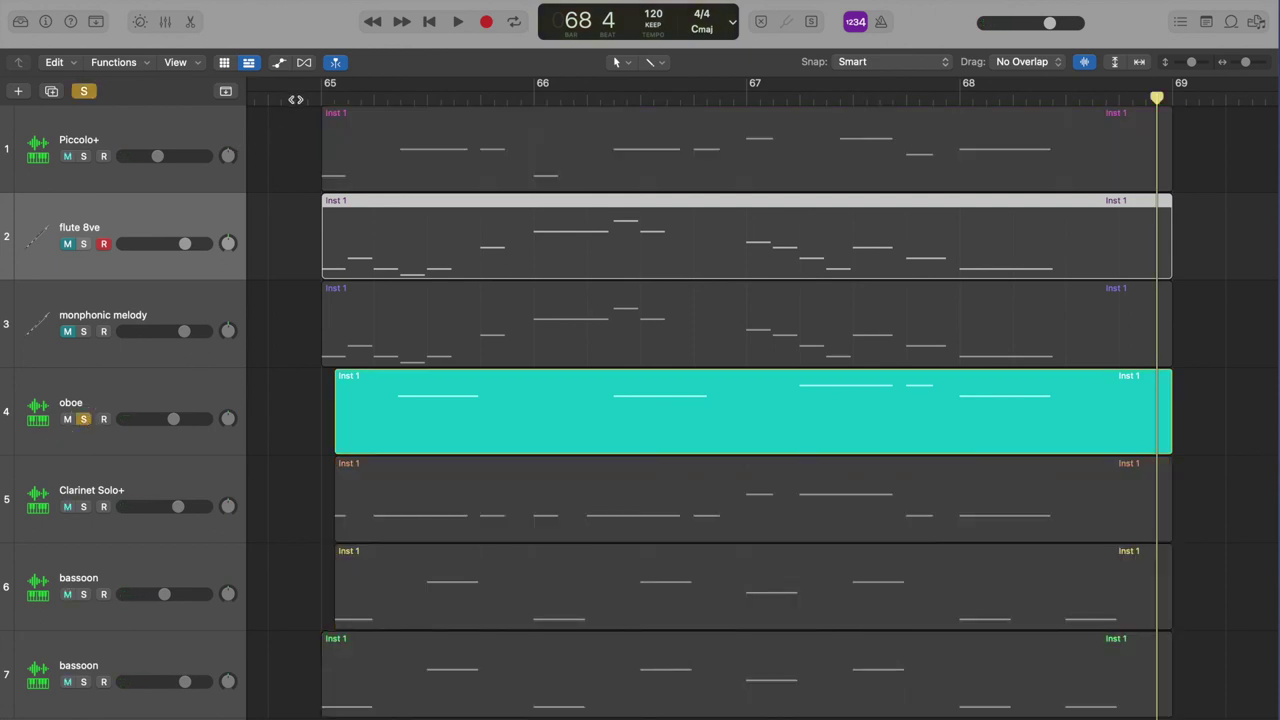
Play the soloed oboe line from just before bar 65, stopping at bar 68 beat 4
left_click(295, 97)
key("space")
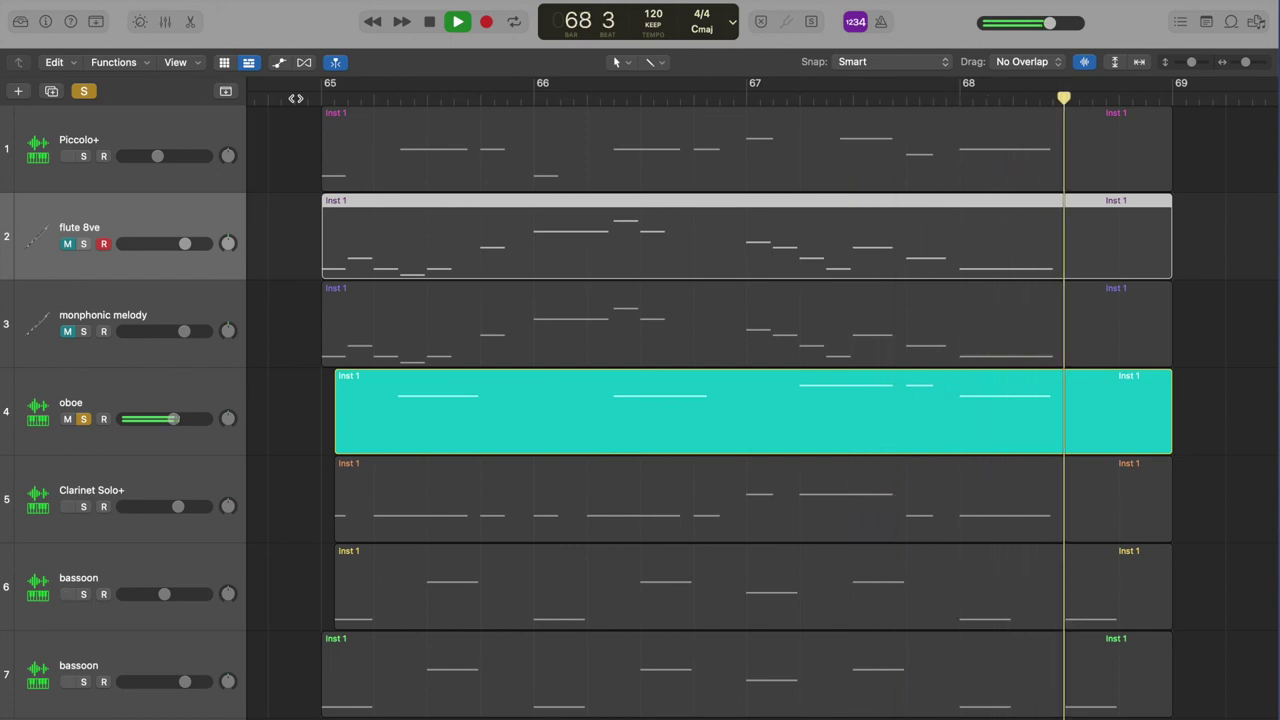
key("space")
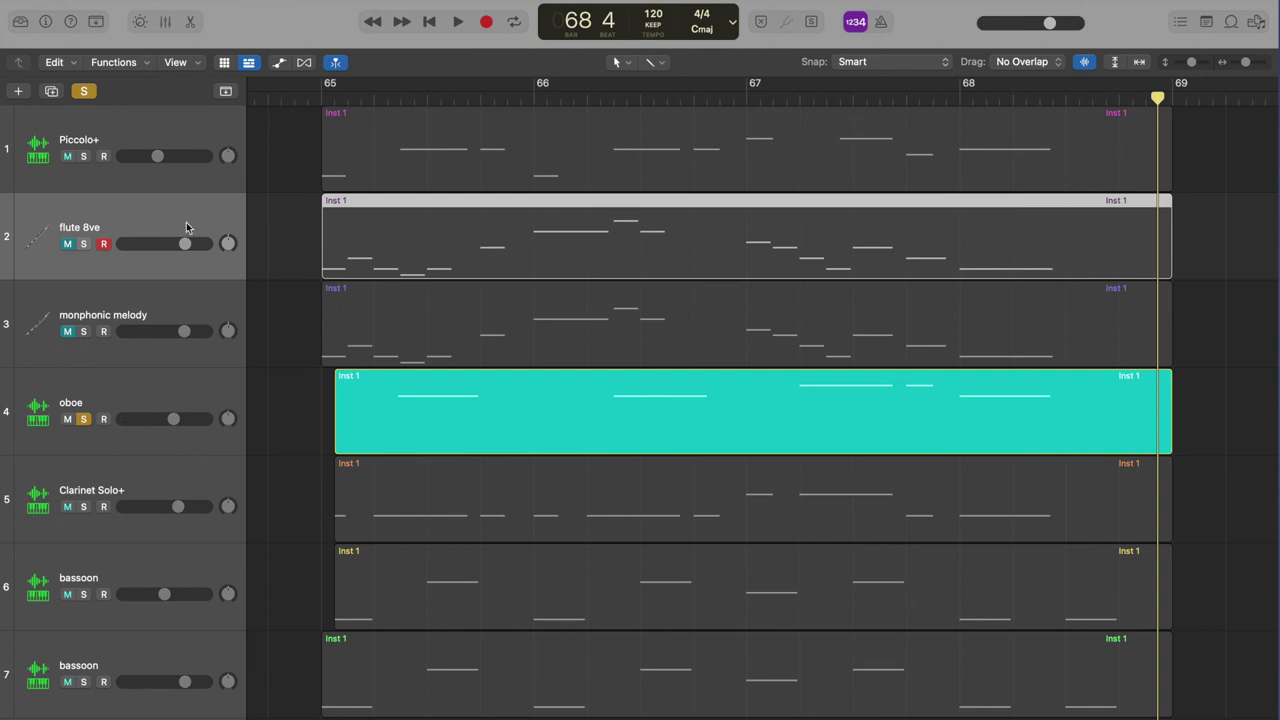
Move the solo from oboe to Clarinet Solo+, play its bars 65–68 line, then clear the solo
left_click(83, 419)
left_click(84, 507)
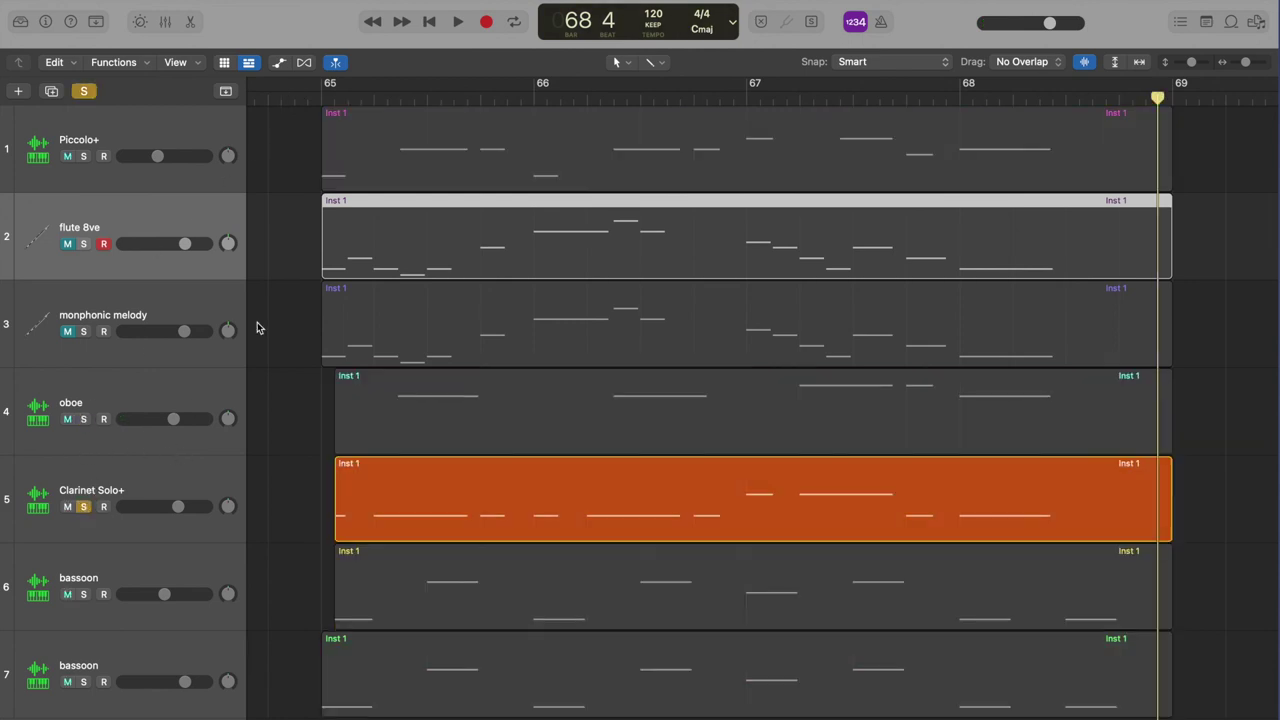
left_click(310, 100)
key("space")
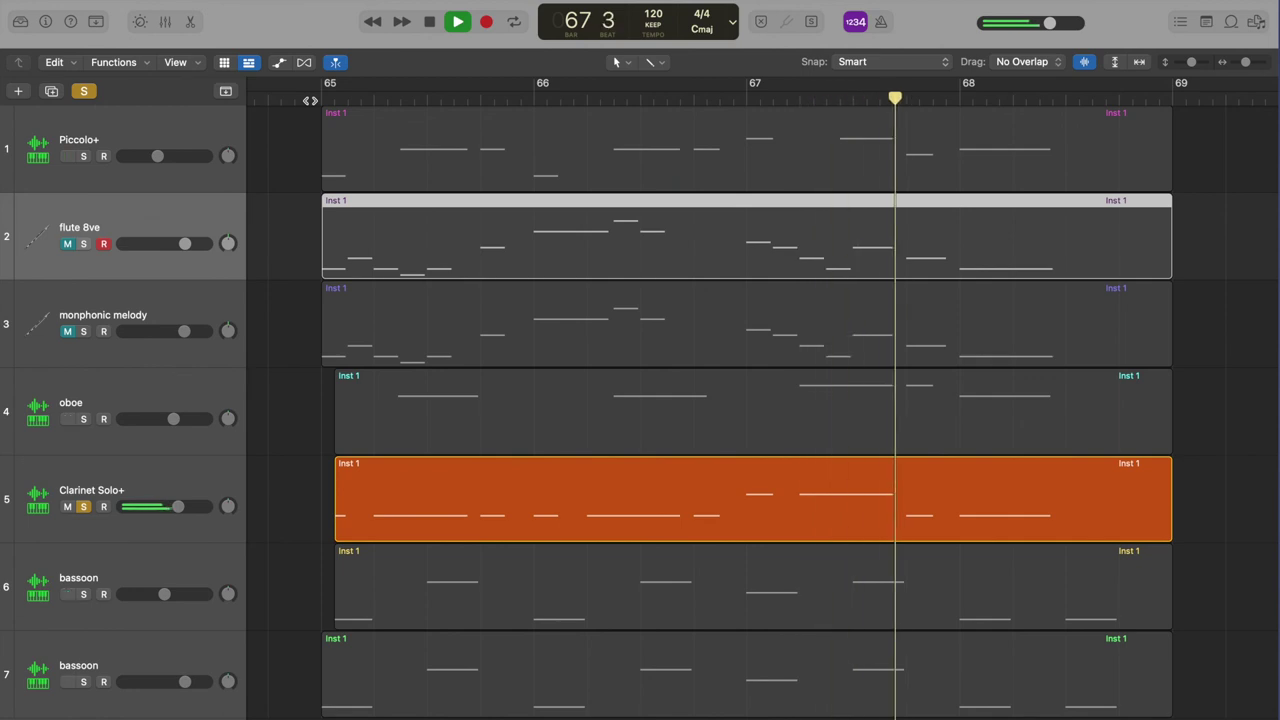
key("space")
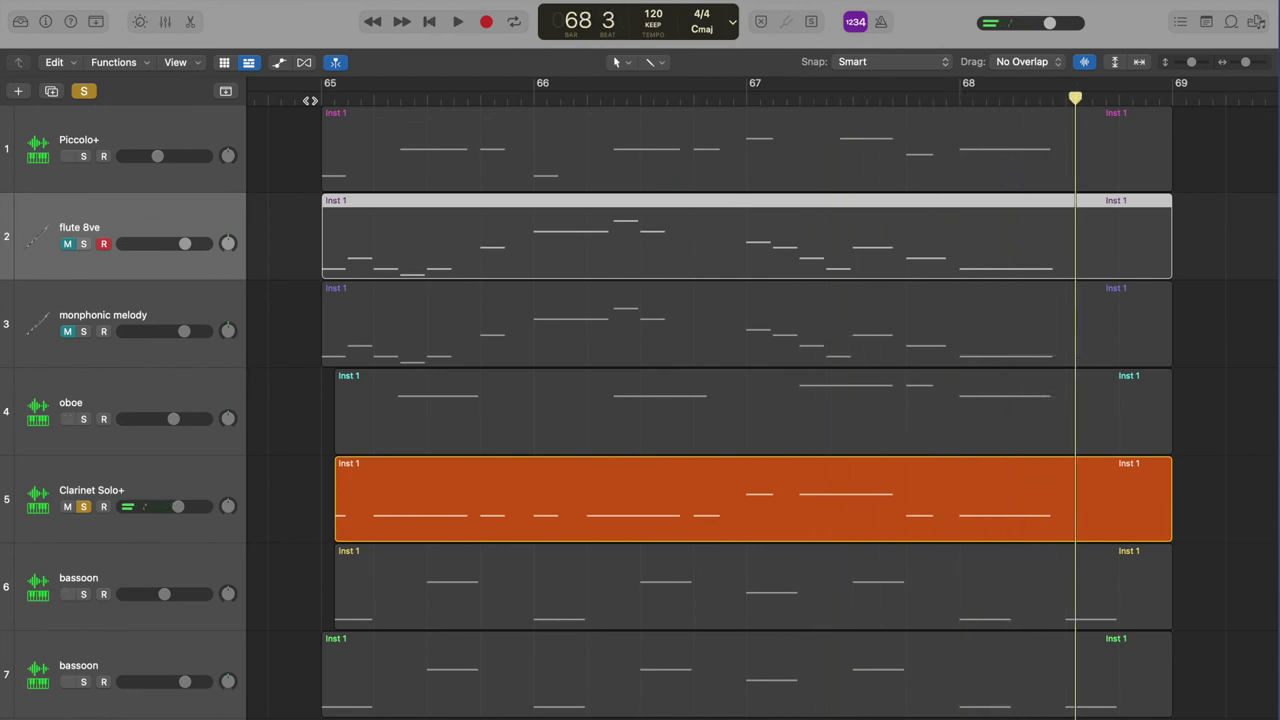
left_click(83, 507)
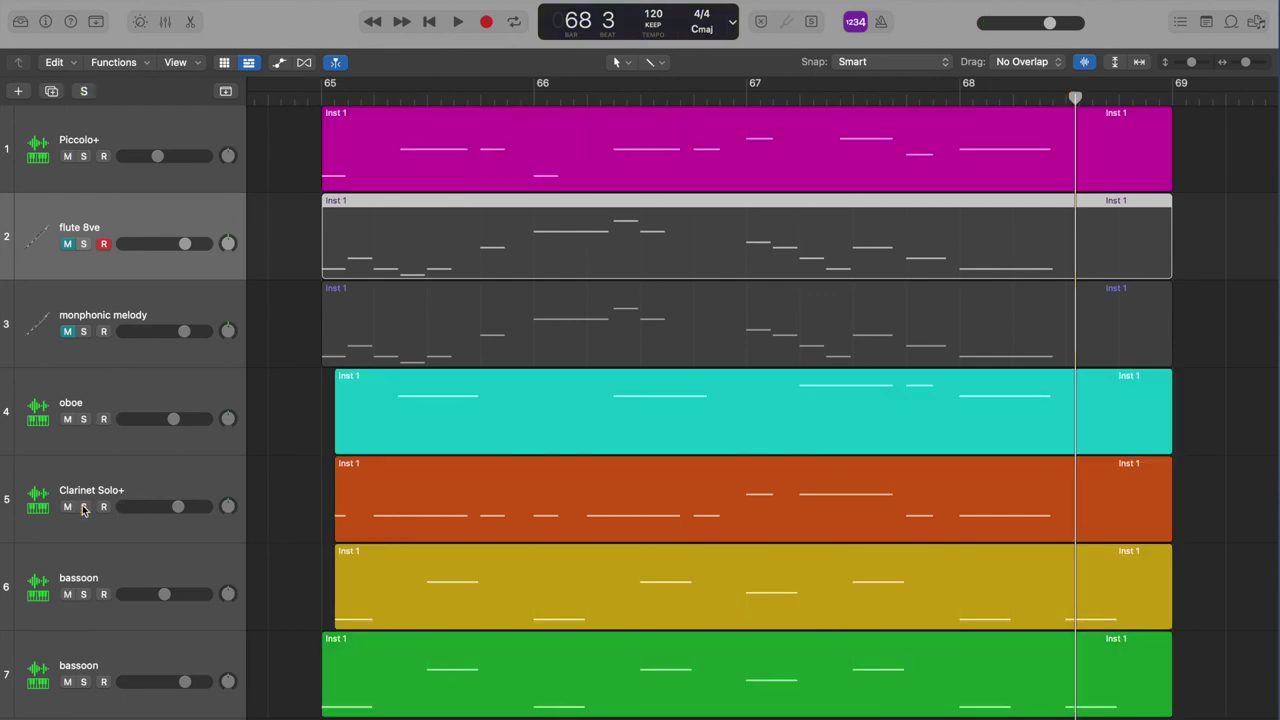